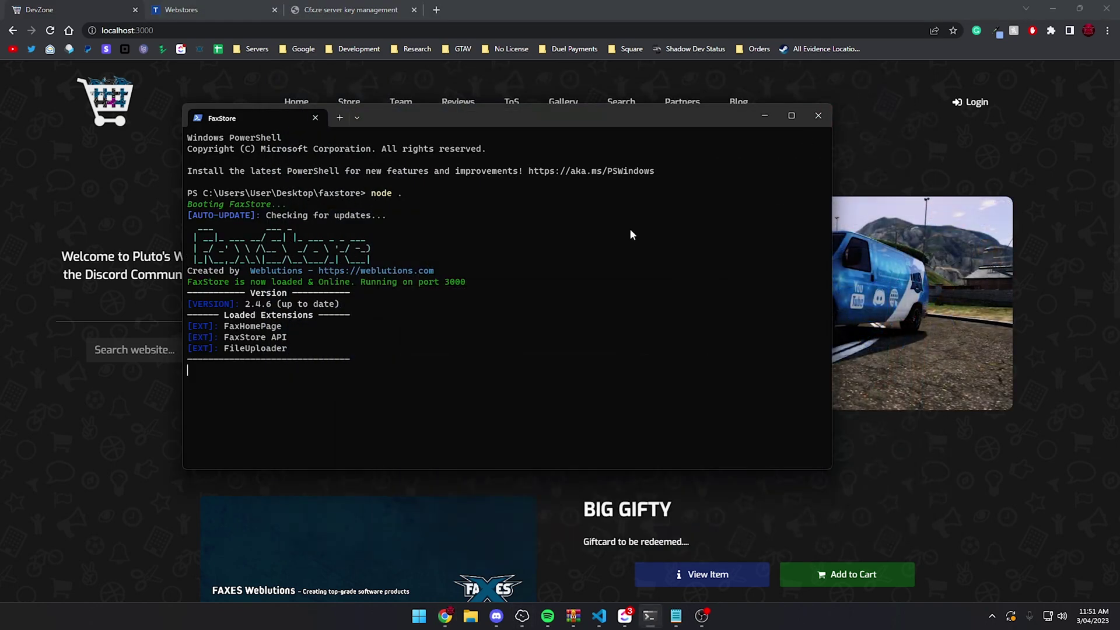
Bring the Cfx.re Keymaster created-assets page to the front.
{"action": "left_click", "coordinate": [348, 11]}
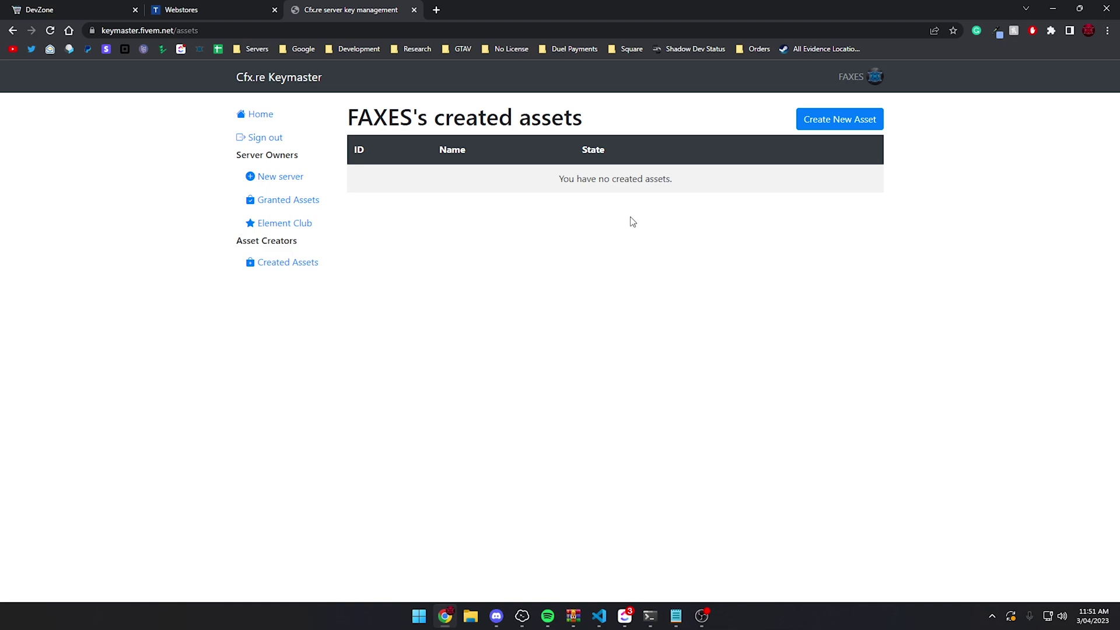
Create a Keymaster asset named PlayerLogs and upload Playerlogs.zip from Downloads.
{"action": "left_click", "coordinate": [877, 119]}
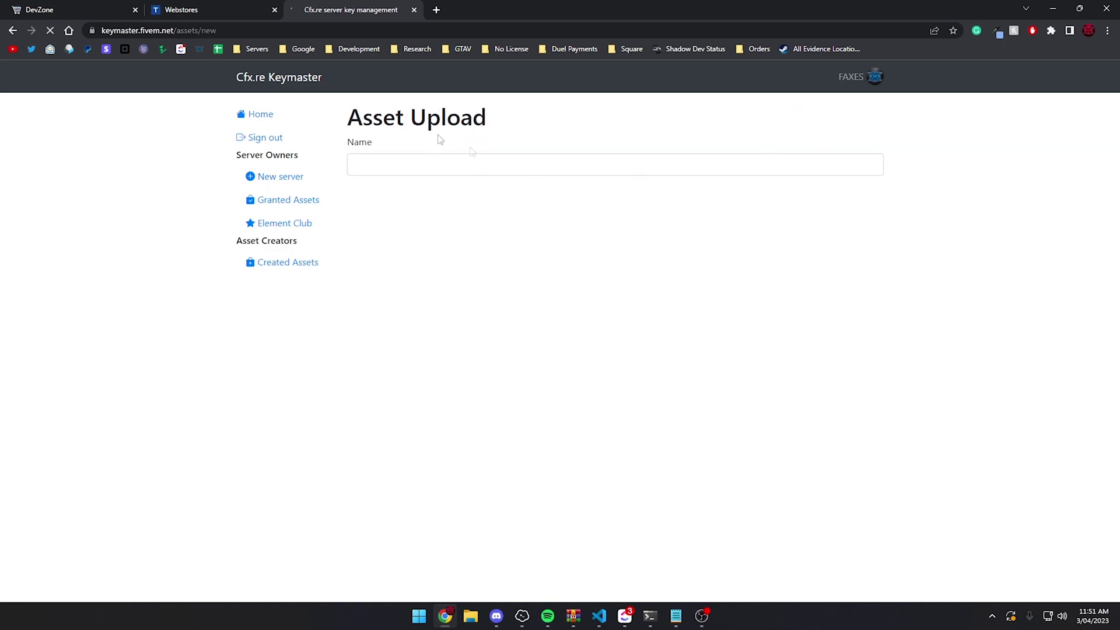
{"action": "left_click", "coordinate": [435, 170]}
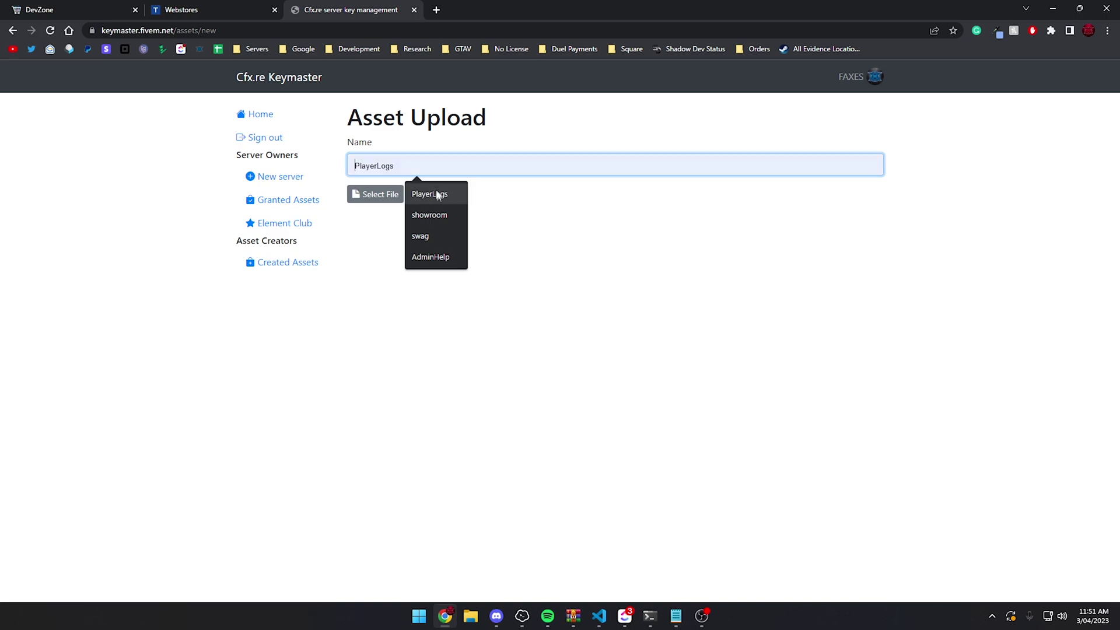
{"action": "left_click", "coordinate": [432, 193]}
{"action": "left_click", "coordinate": [384, 195]}
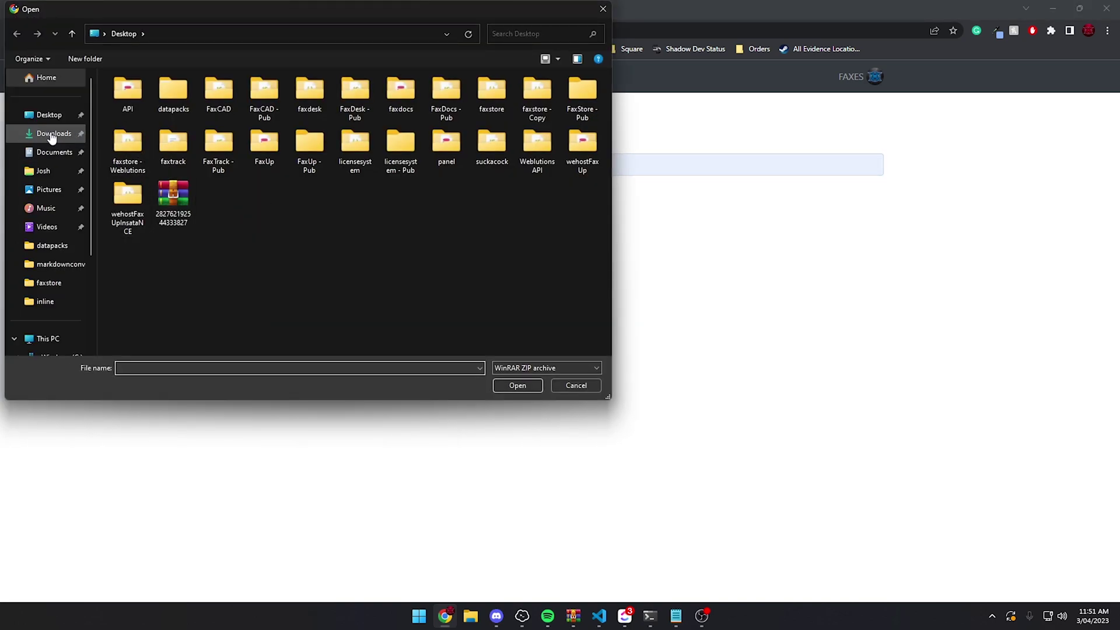
{"action": "left_click", "coordinate": [54, 133]}
{"action": "left_click_drag", "start_coordinate": [236, 25], "coordinate": [366, 115]}
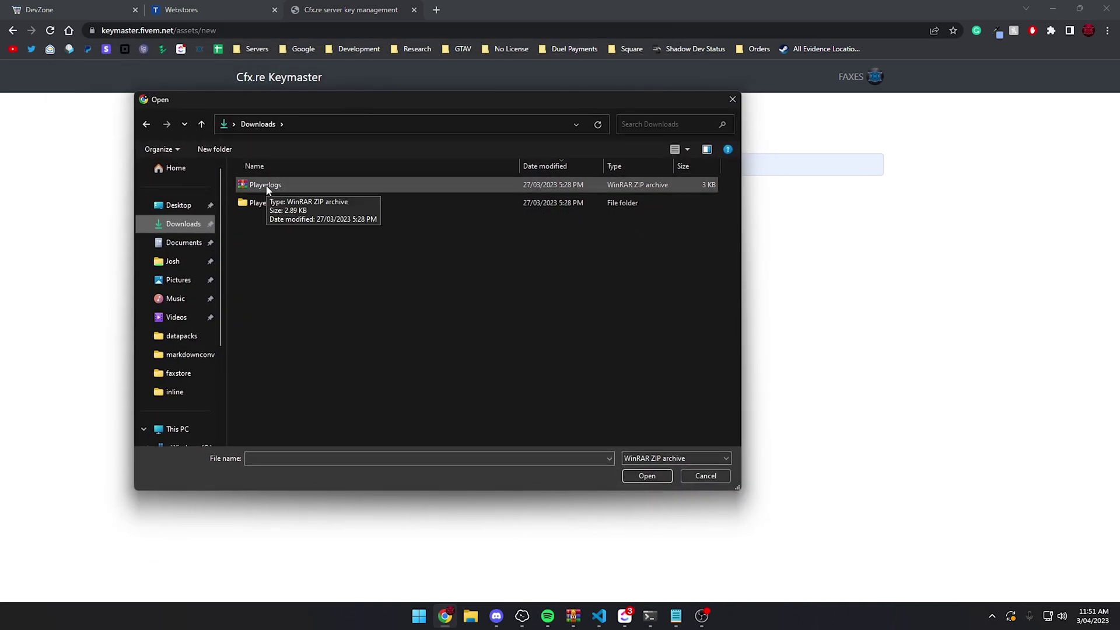
{"action": "left_click", "coordinate": [311, 185]}
{"action": "double_click", "coordinate": [311, 185]}
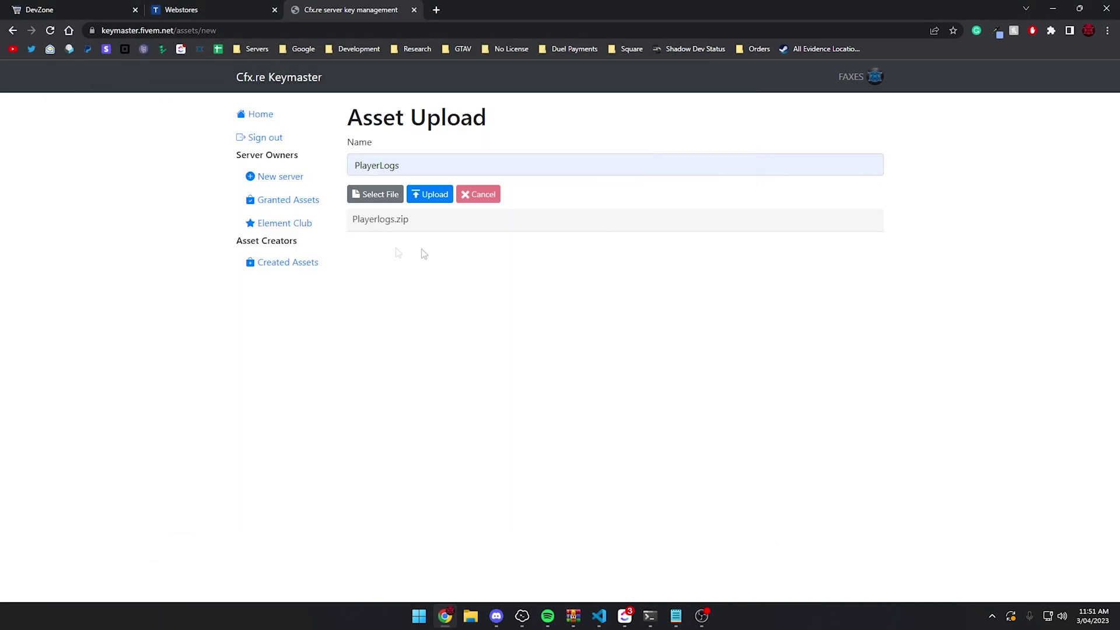
{"action": "left_click", "coordinate": [422, 195]}
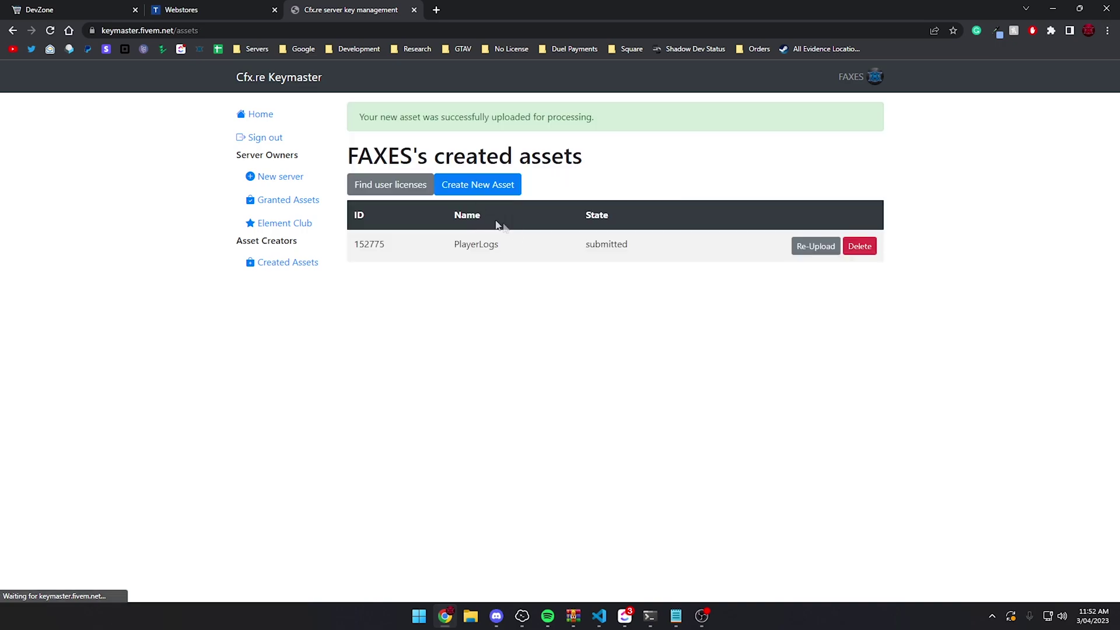
Refresh the assets list to confirm PlayerLogs is active, then go to Tebex Webstores.
{"action": "key", "text": "F5"}
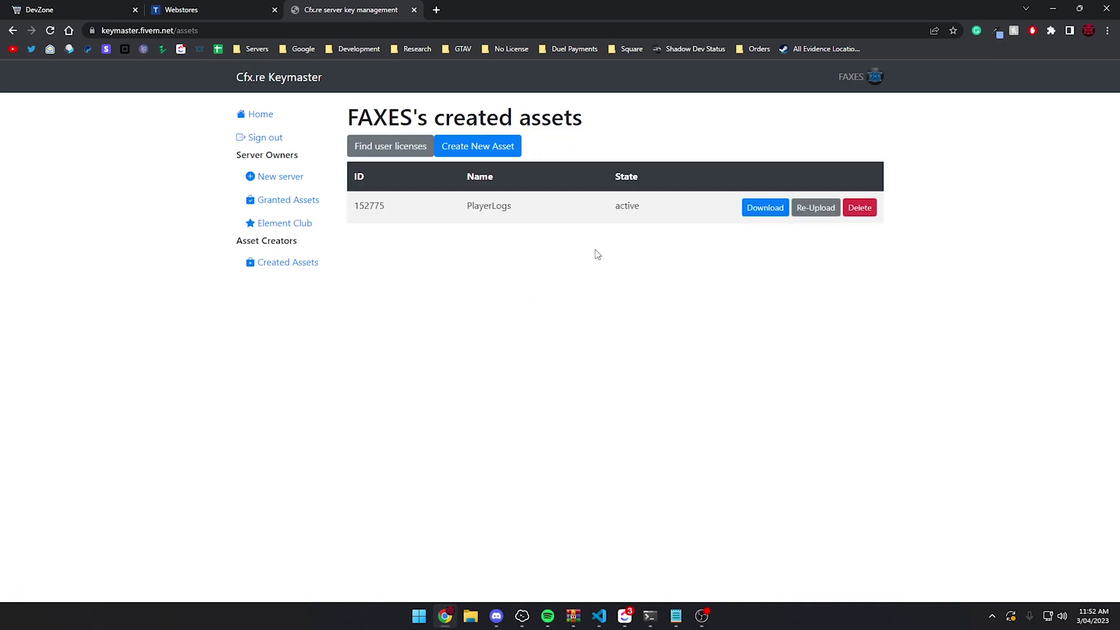
{"action": "double_click", "coordinate": [640, 208]}
{"action": "left_click", "coordinate": [641, 208]}
{"action": "left_click", "coordinate": [181, 9]}
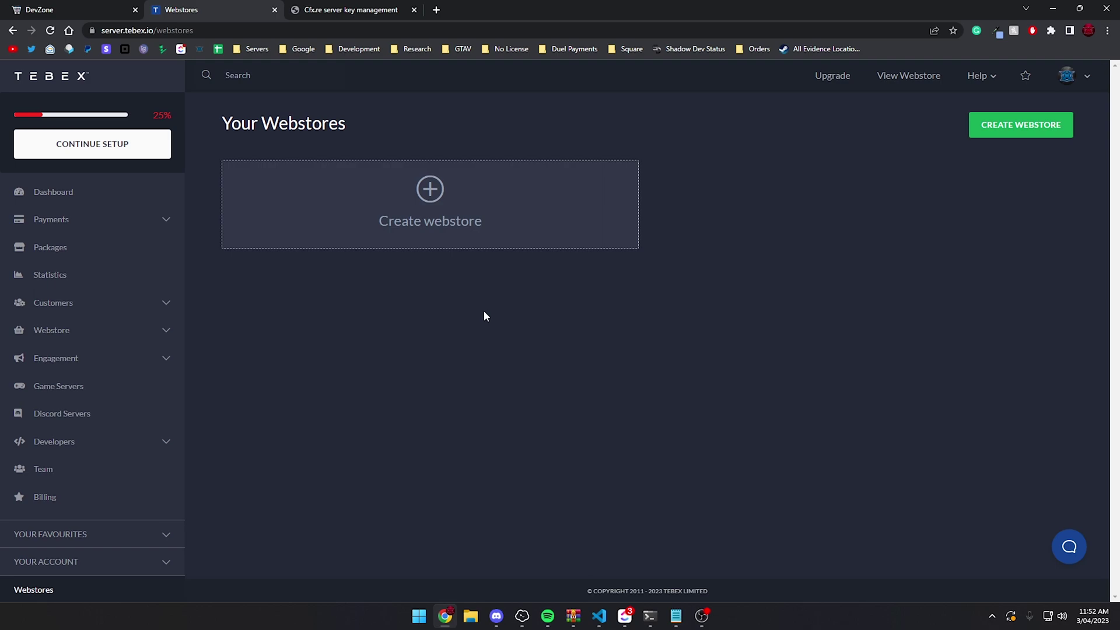
Start a new Tebex webstore for a FiveM game server and accept the FiveM rules.
{"action": "left_click", "coordinate": [454, 200]}
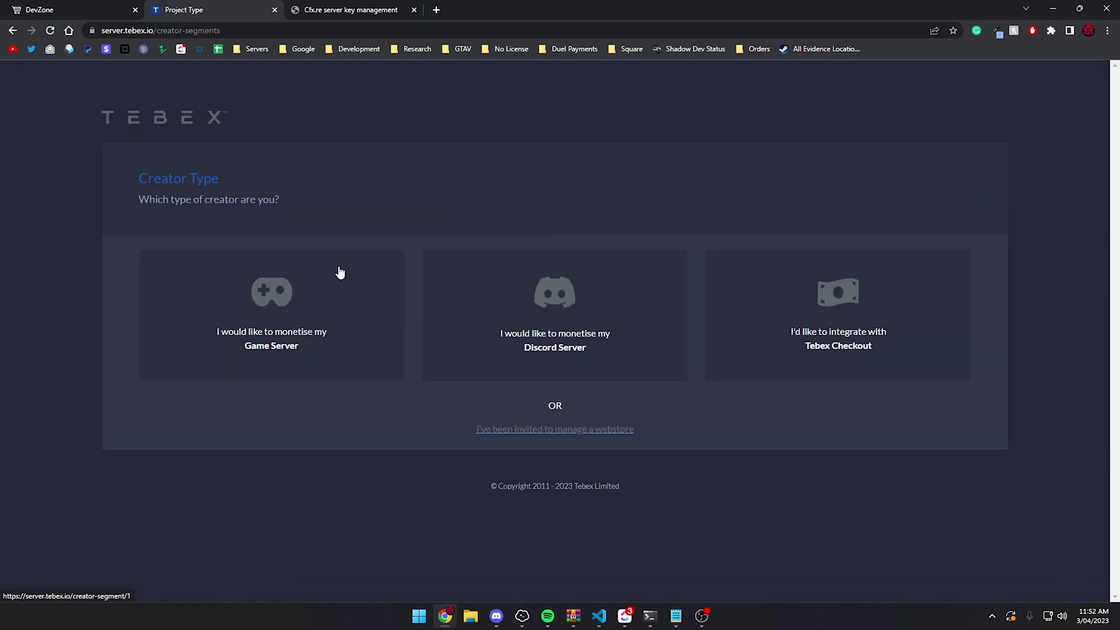
{"action": "left_click", "coordinate": [304, 350]}
{"action": "left_click", "coordinate": [685, 316]}
{"action": "scroll", "coordinate": [408, 262], "scroll_direction": "down", "scroll_amount": 3}
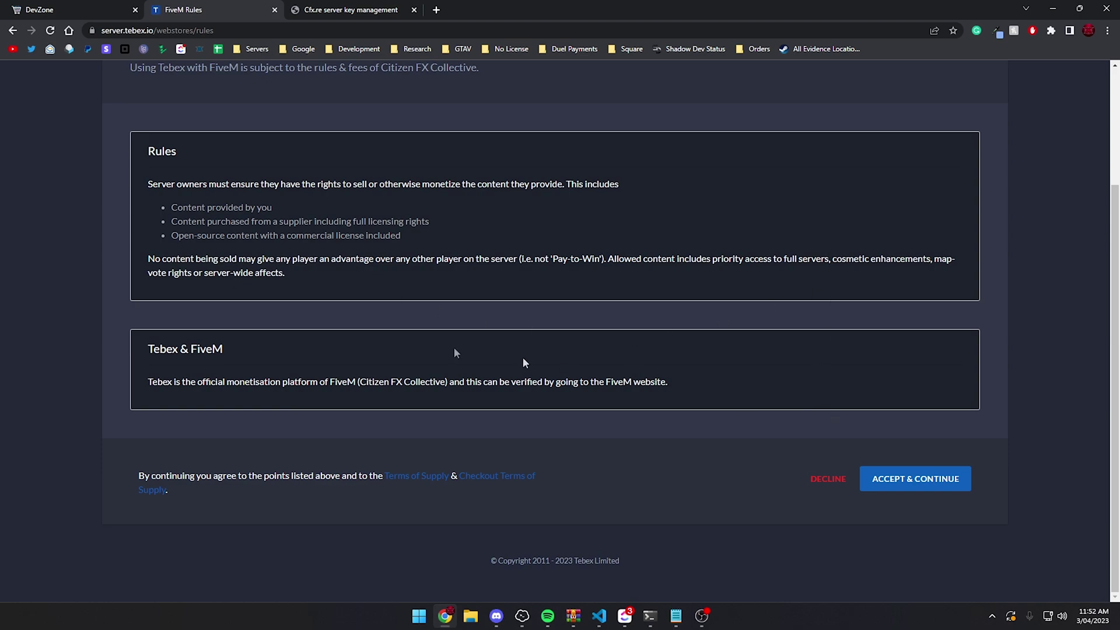
{"action": "left_click", "coordinate": [915, 478]}
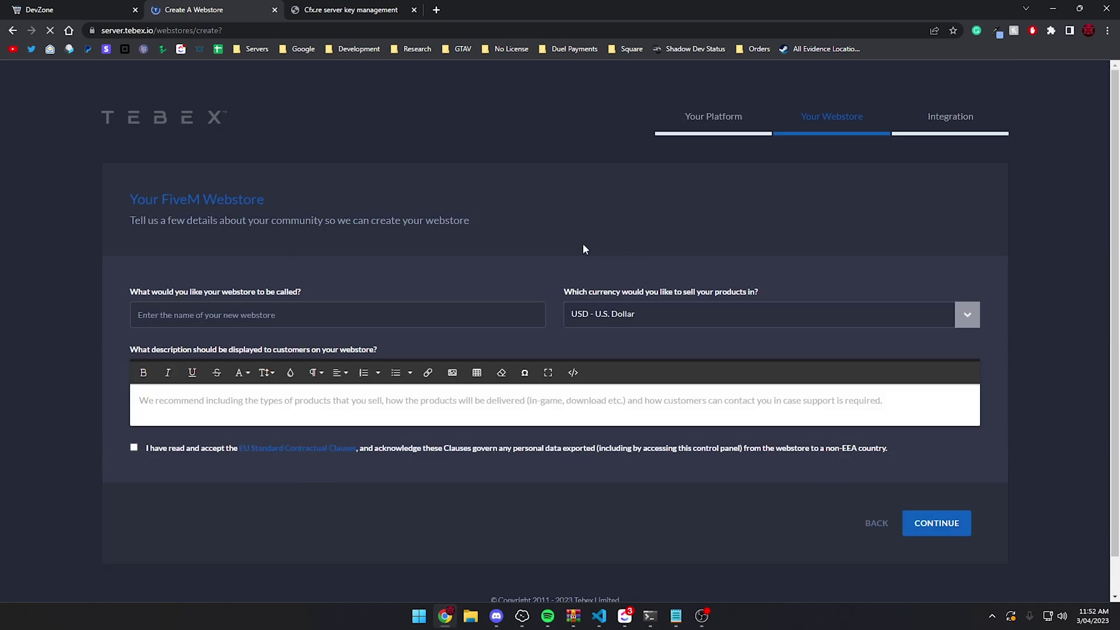
Keep U.S. Dollar currency, accept the EU clauses, submit, and skip the server connection.
{"action": "left_click", "coordinate": [962, 318]}
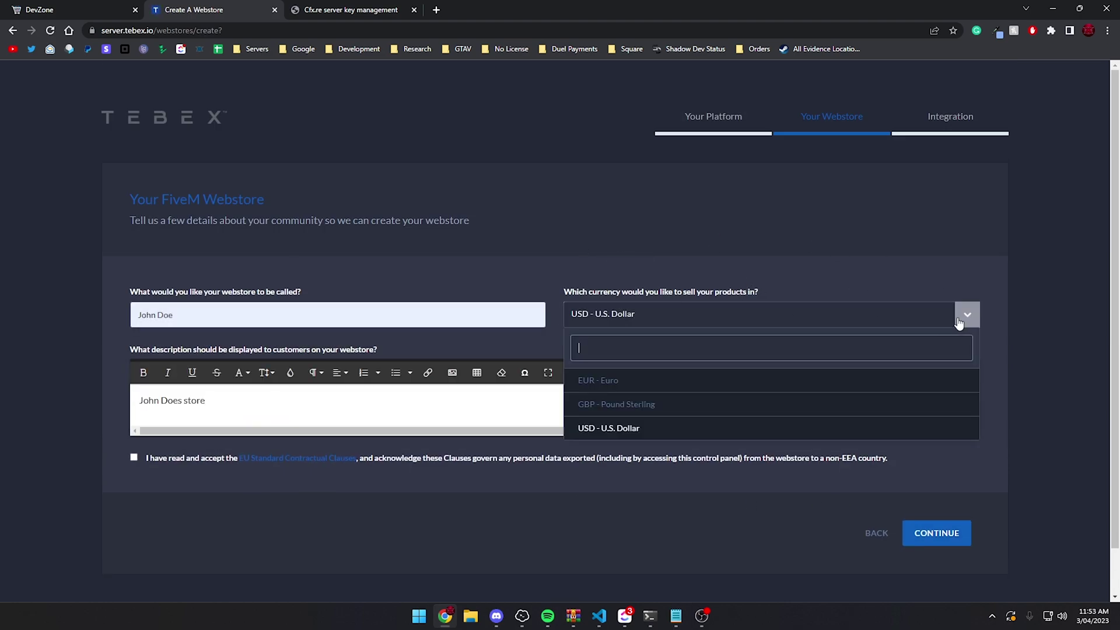
{"action": "left_click", "coordinate": [667, 283]}
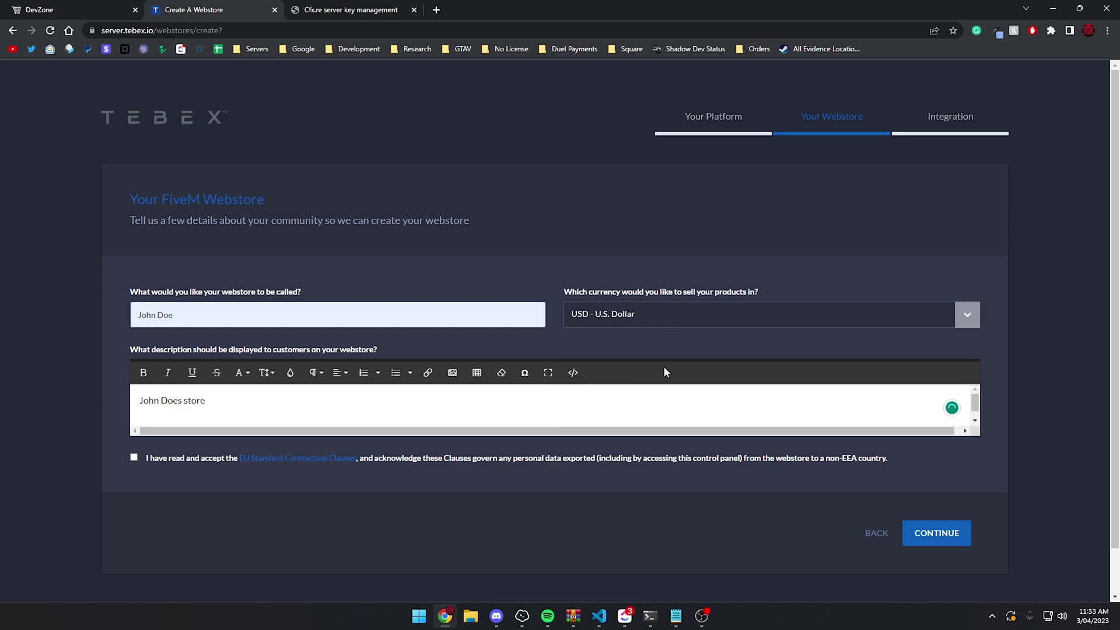
{"action": "left_click", "coordinate": [133, 458]}
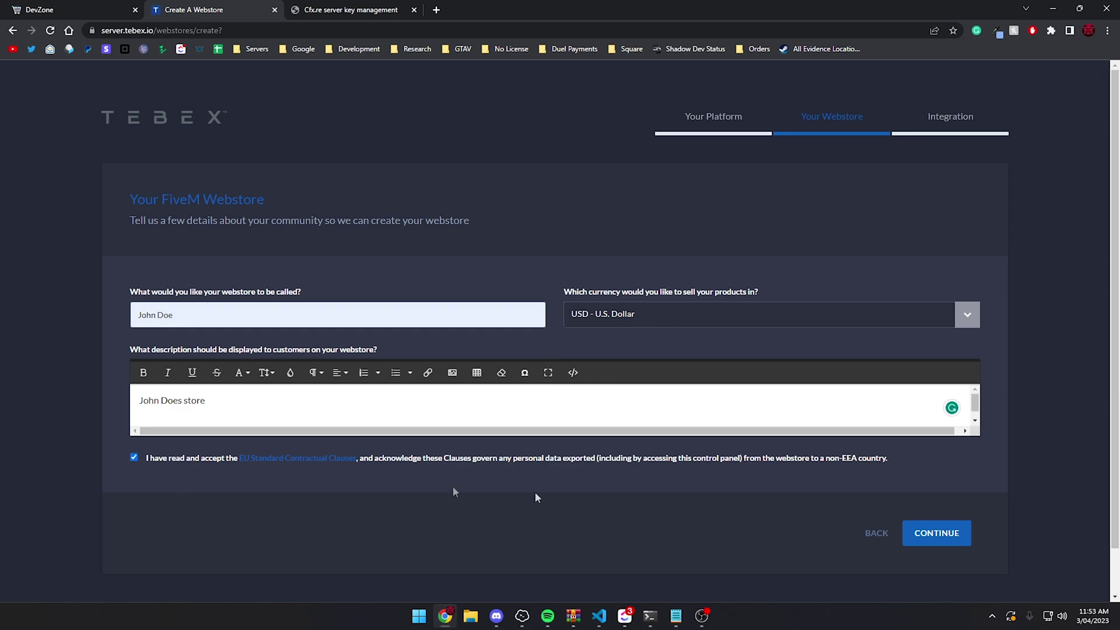
{"action": "left_click", "coordinate": [936, 533]}
{"action": "scroll", "coordinate": [395, 242], "scroll_direction": "down", "scroll_amount": 1}
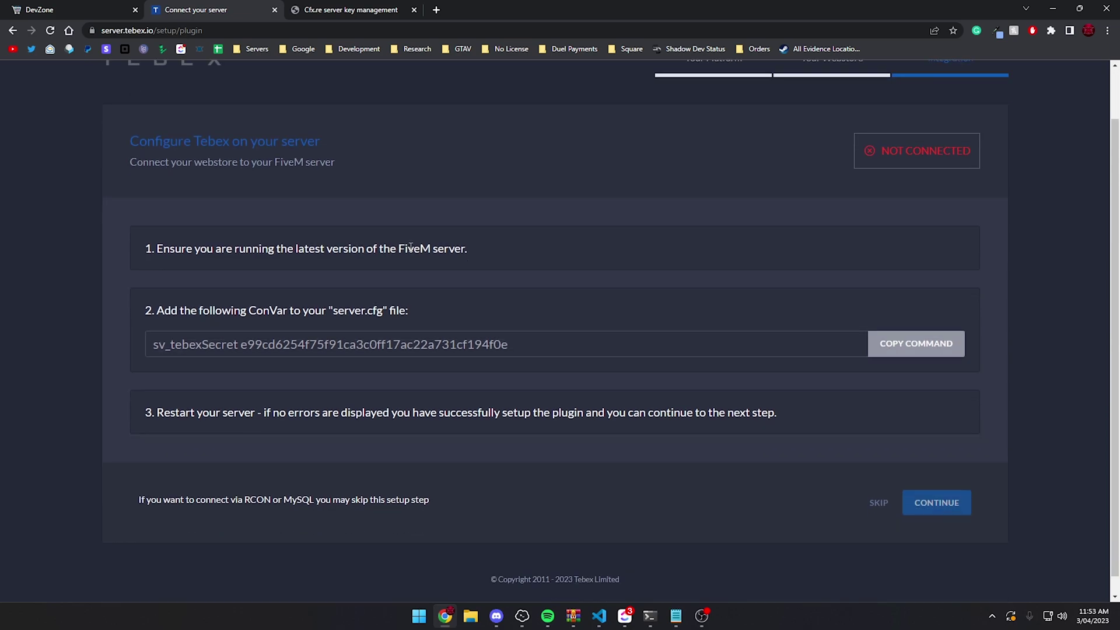
{"action": "left_click", "coordinate": [876, 504]}
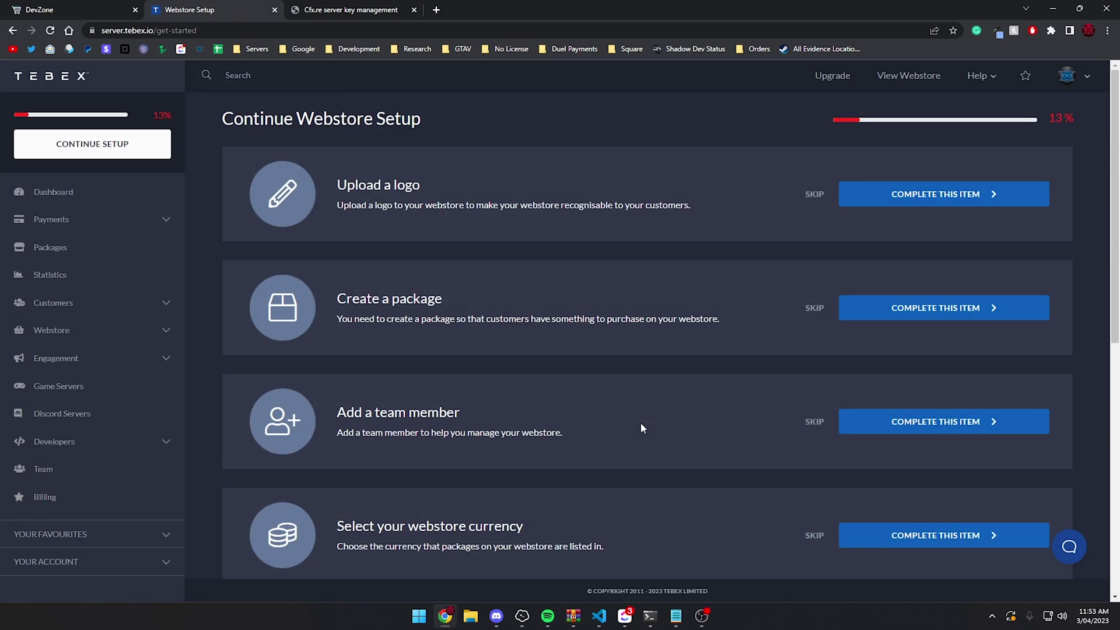
Start a new Tebex package named 'PlayerLogs - FiveM'.
{"action": "left_click", "coordinate": [58, 249]}
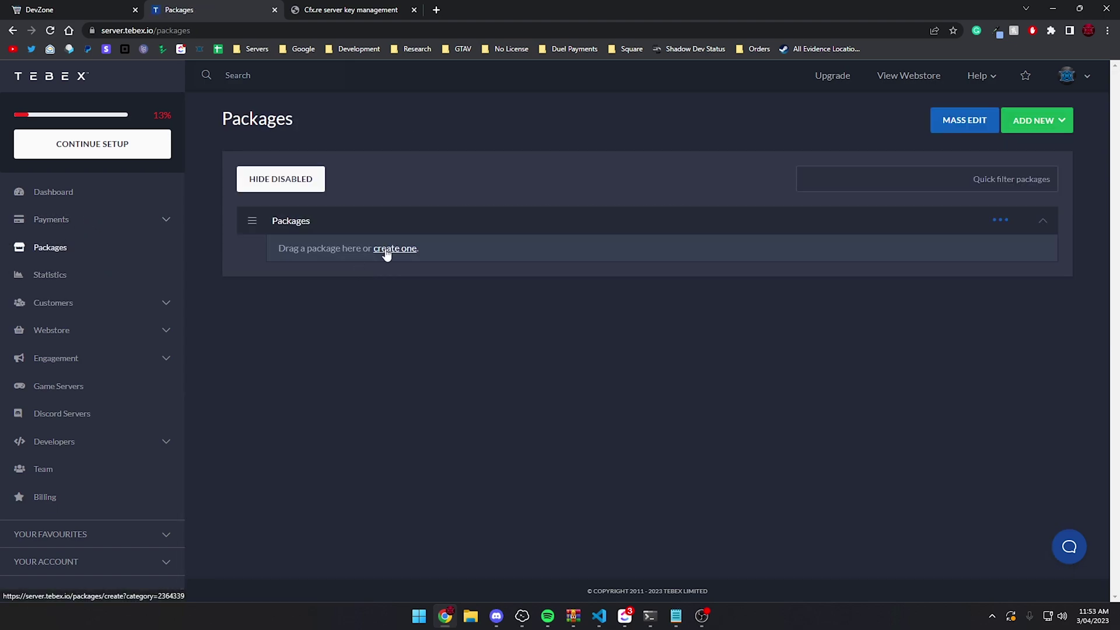
{"action": "left_click", "coordinate": [1030, 122]}
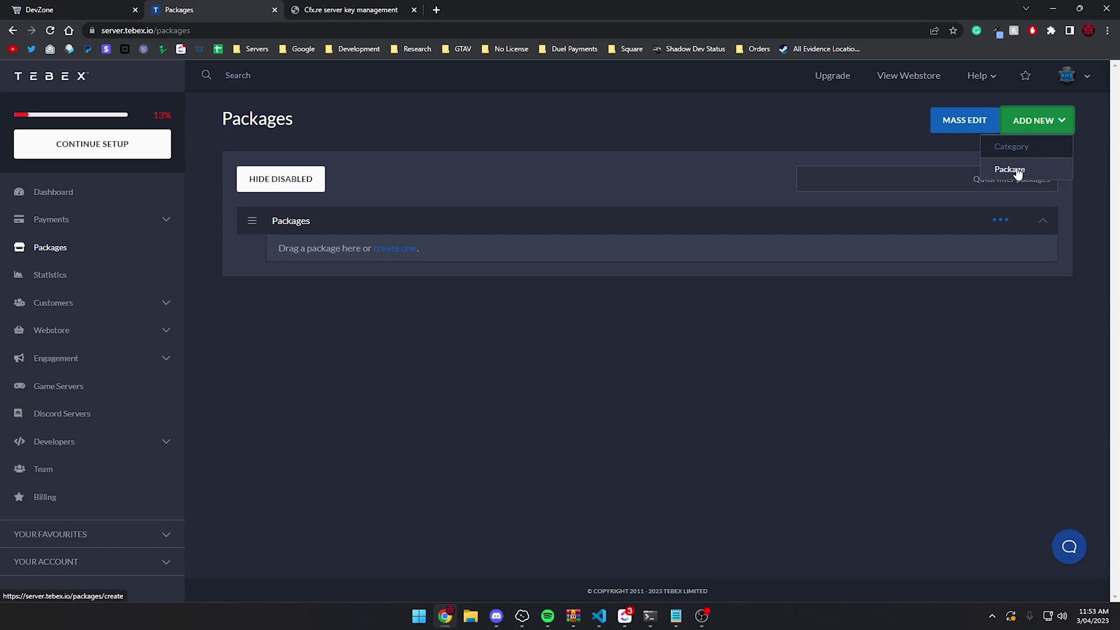
{"action": "left_click", "coordinate": [1014, 169]}
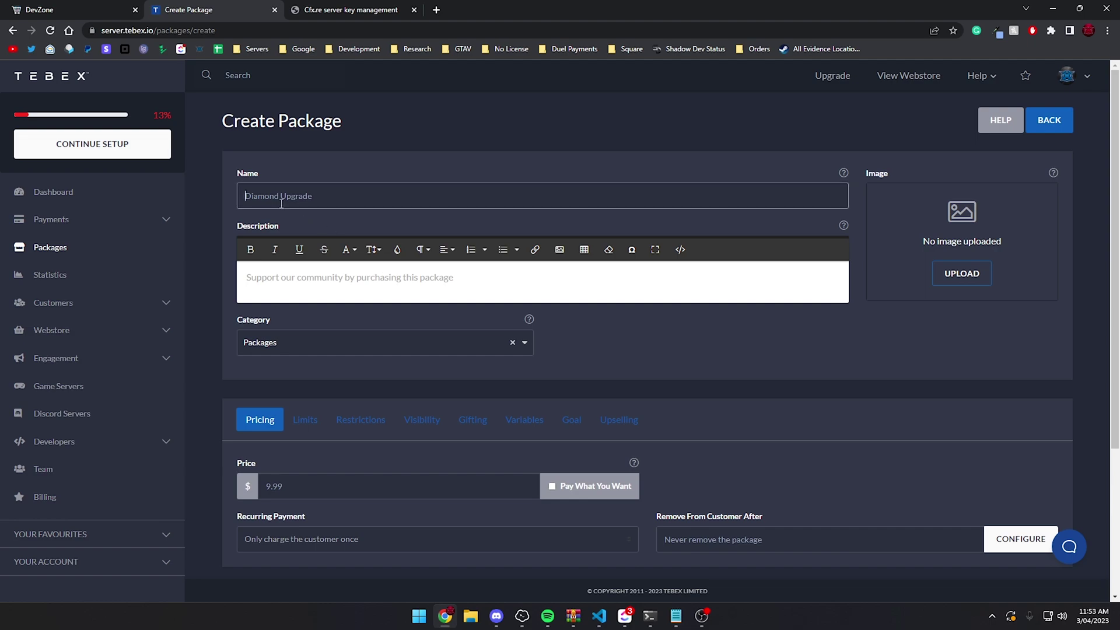
{"action": "type", "text": "PlayerLogs"}
{"action": "double_click", "coordinate": [298, 196]}
{"action": "left_click", "coordinate": [295, 196]}
{"action": "type", "text": "-FiveM"}
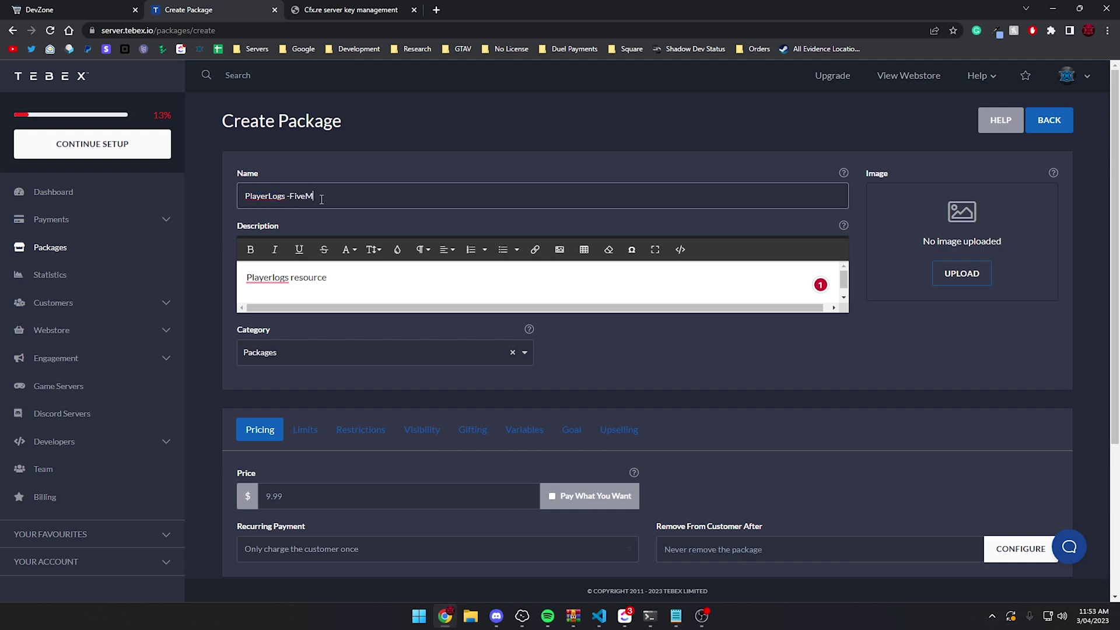
{"action": "key", "text": "Left"}
{"action": "key", "text": "Left"}
{"action": "key", "text": "Left"}
{"action": "key", "text": "Left"}
{"action": "key", "text": "Left"}
{"action": "key", "text": "Left"}
{"action": "key", "text": "Right"}
Set the package price to 0.99 and bring up its visibility settings.
{"action": "scroll", "coordinate": [362, 283], "scroll_direction": "down", "scroll_amount": 1}
{"action": "left_click", "coordinate": [338, 495]}
{"action": "type", "text": "0.99"}
{"action": "scroll", "coordinate": [387, 439], "scroll_direction": "down", "scroll_amount": 3}
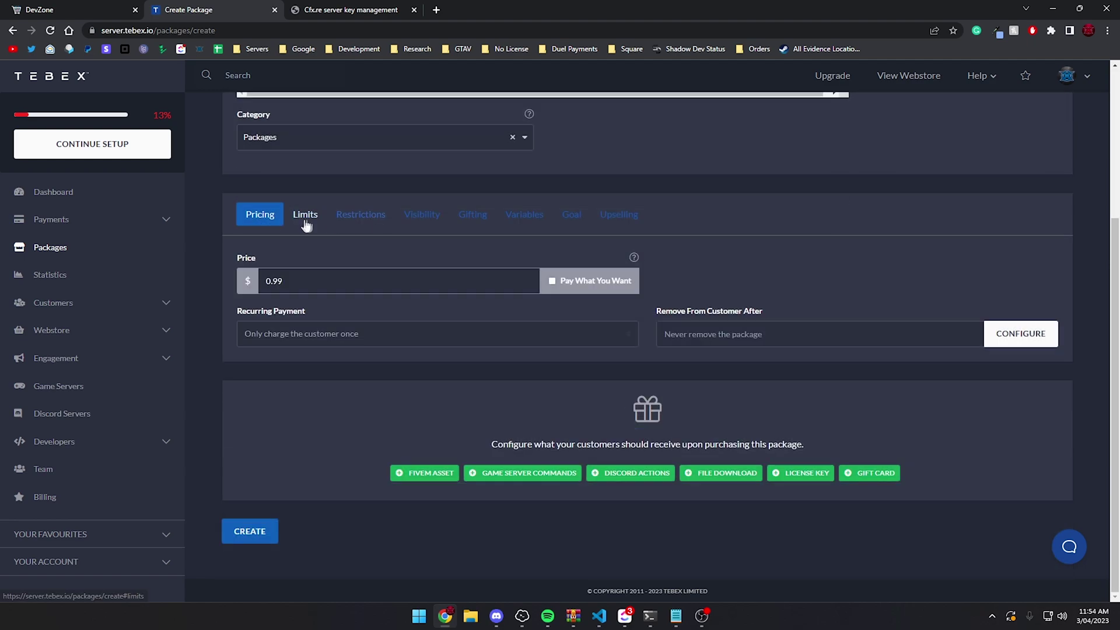
{"action": "left_click", "coordinate": [428, 219]}
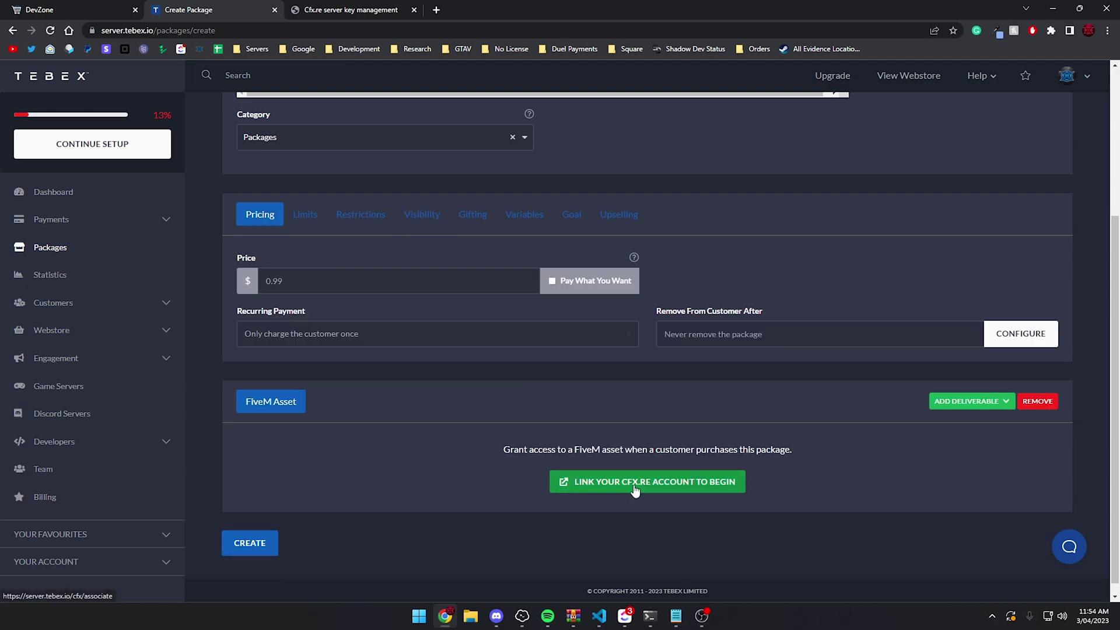
Link and authorise the Cfx.re account in Tebex for FiveM asset delivery.
{"action": "left_click", "coordinate": [634, 484]}
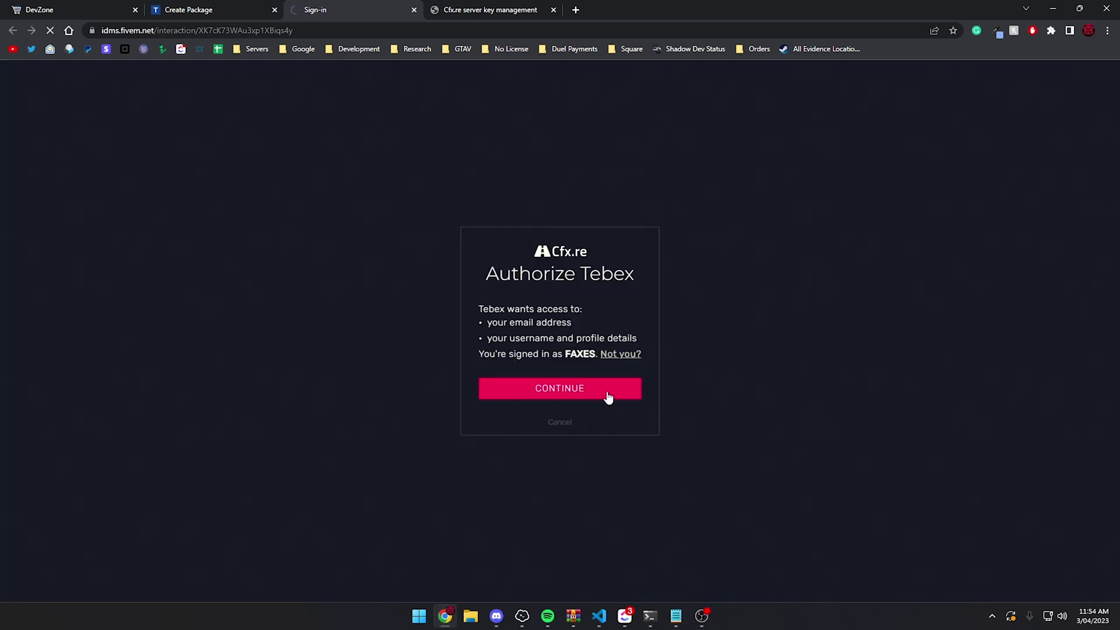
{"action": "left_click", "coordinate": [609, 397]}
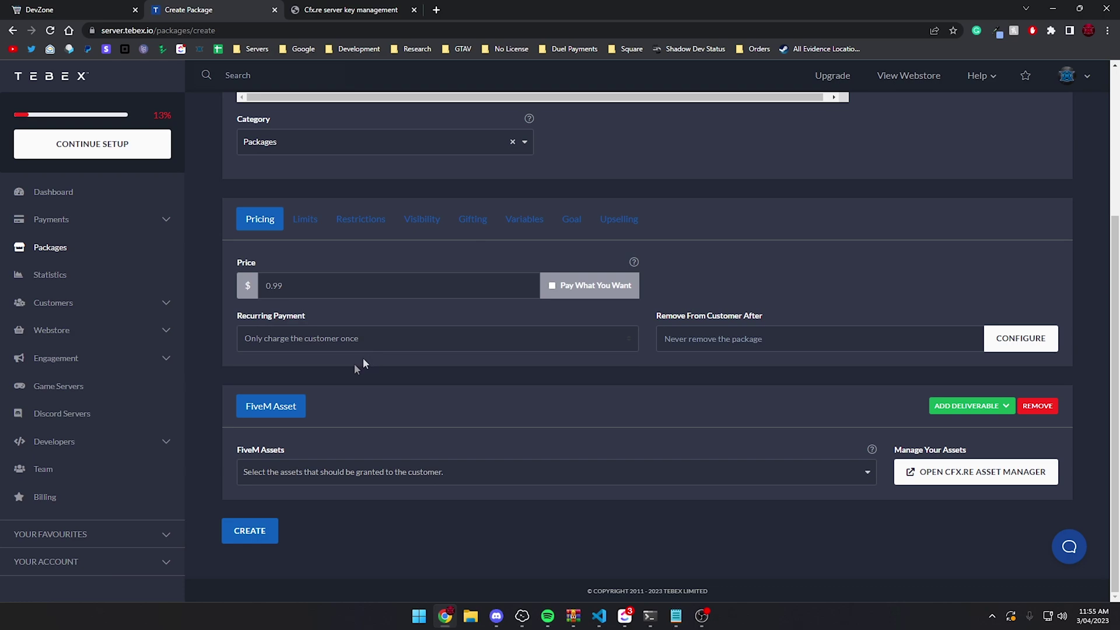
{"action": "left_click", "coordinate": [309, 465]}
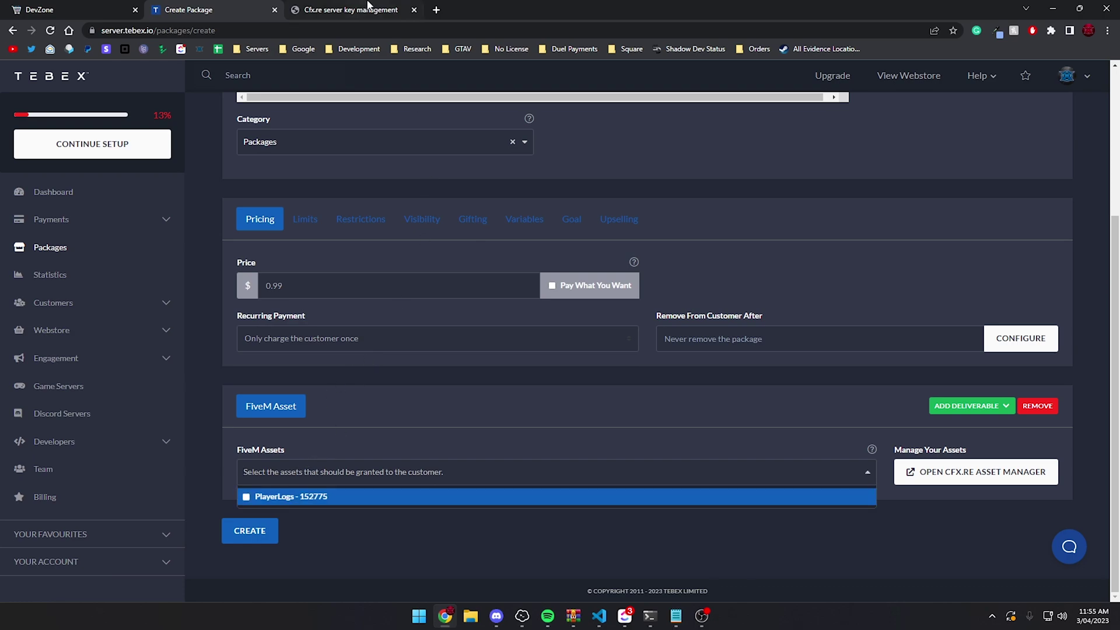
Check the asset ID in Keymaster, grant PlayerLogs - 152775, and create the package.
{"action": "left_click", "coordinate": [350, 9]}
{"action": "left_click_drag", "start_coordinate": [707, 227], "coordinate": [356, 231]}
{"action": "left_click", "coordinate": [369, 230]}
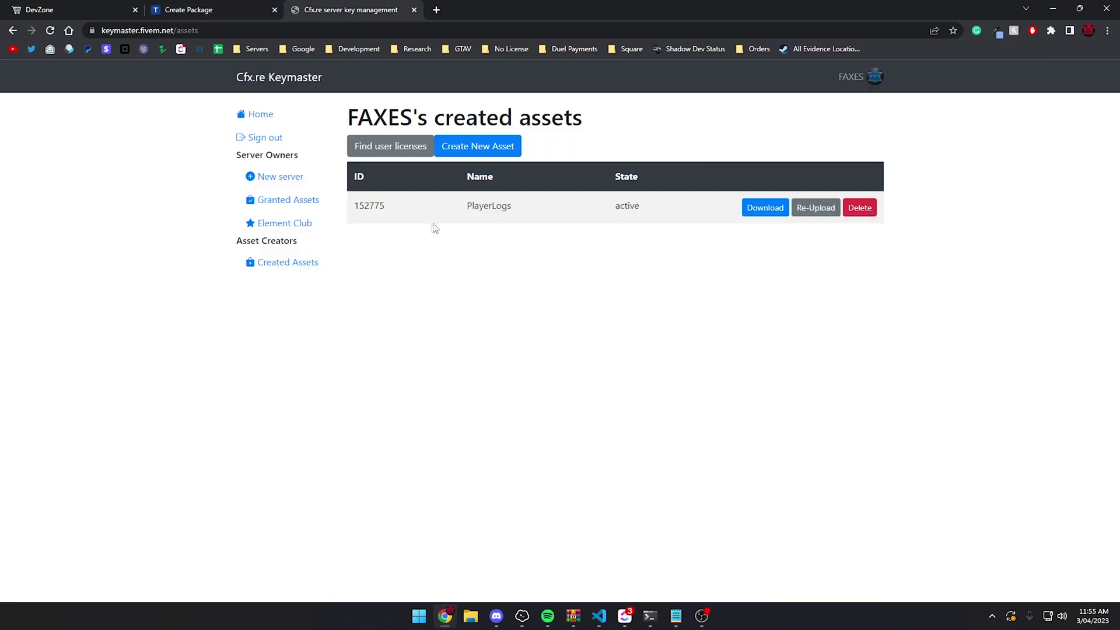
{"action": "left_click", "coordinate": [257, 8]}
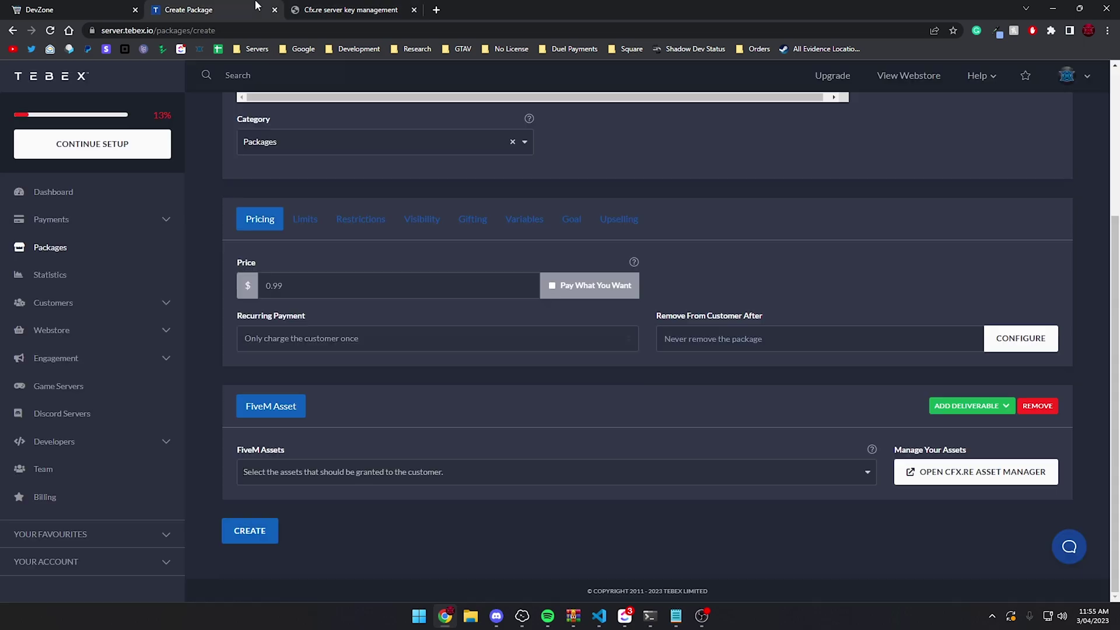
{"action": "left_click", "coordinate": [308, 497]}
{"action": "left_click", "coordinate": [249, 531]}
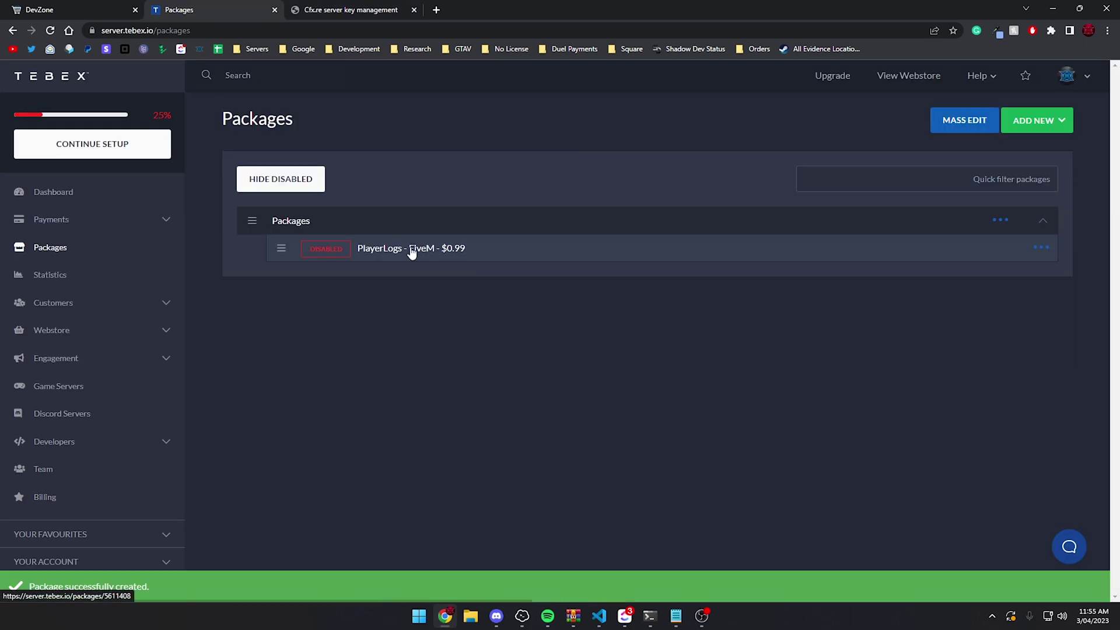
{"action": "left_click", "coordinate": [411, 249]}
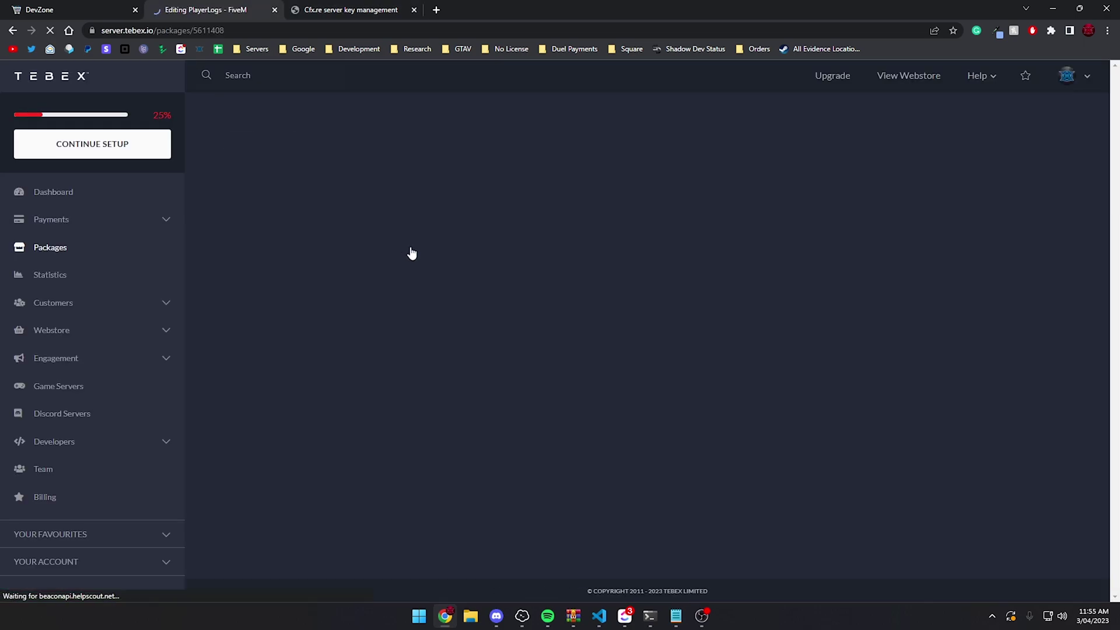
Go back and look over the connected Tebex game server entry.
{"action": "key", "text": "alt+Left"}
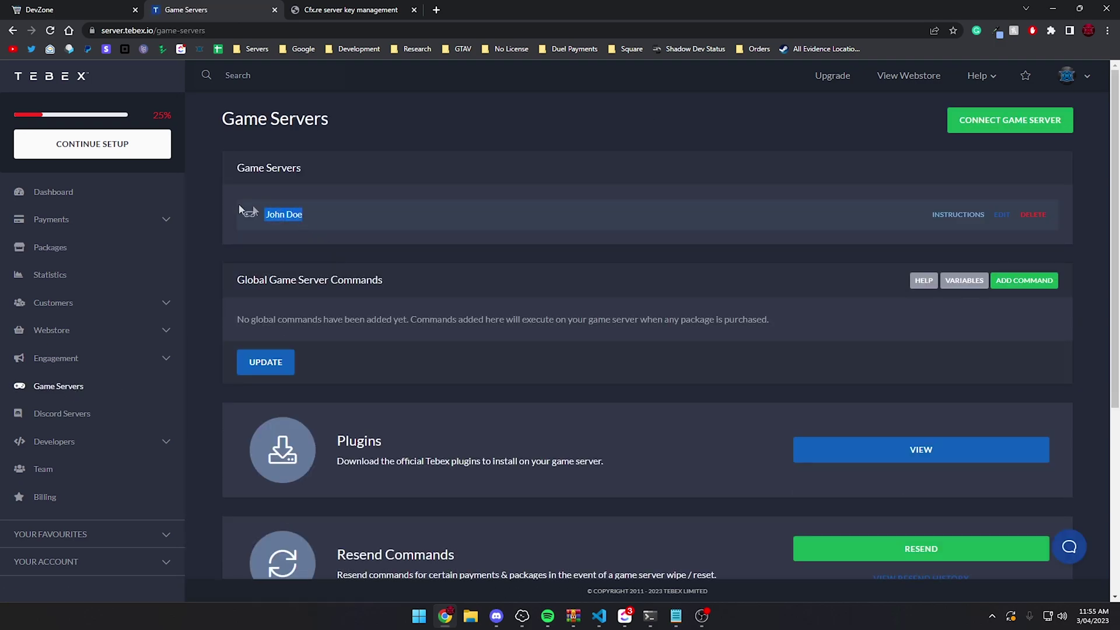
{"action": "double_click", "coordinate": [389, 215]}
{"action": "left_click", "coordinate": [663, 212]}
{"action": "left_click_drag", "start_coordinate": [241, 208], "coordinate": [593, 221]}
{"action": "scroll", "coordinate": [560, 242], "scroll_direction": "down", "scroll_amount": 4}
{"action": "scroll", "coordinate": [506, 244], "scroll_direction": "up", "scroll_amount": 4}
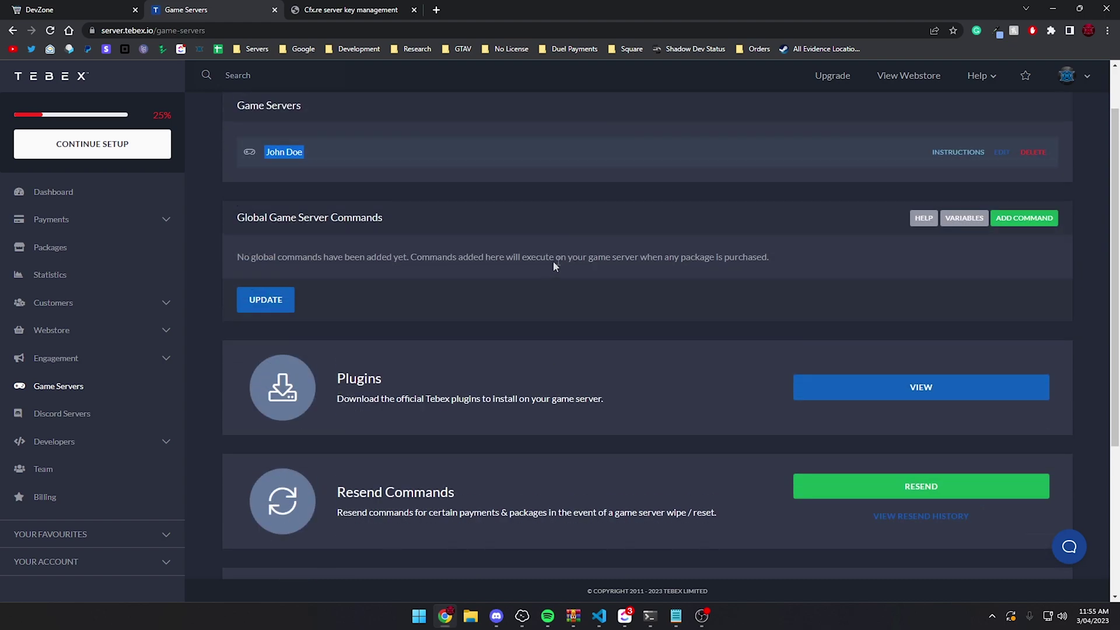
{"action": "scroll", "coordinate": [542, 309], "scroll_direction": "up", "scroll_amount": 2}
Look over the Discord Servers connection description in Tebex.
{"action": "left_click", "coordinate": [17, 415]}
{"action": "left_click_drag", "start_coordinate": [488, 190], "coordinate": [782, 286]}
{"action": "left_click", "coordinate": [834, 252]}
{"action": "left_click_drag", "start_coordinate": [511, 261], "coordinate": [583, 245]}
{"action": "double_click", "coordinate": [588, 242]}
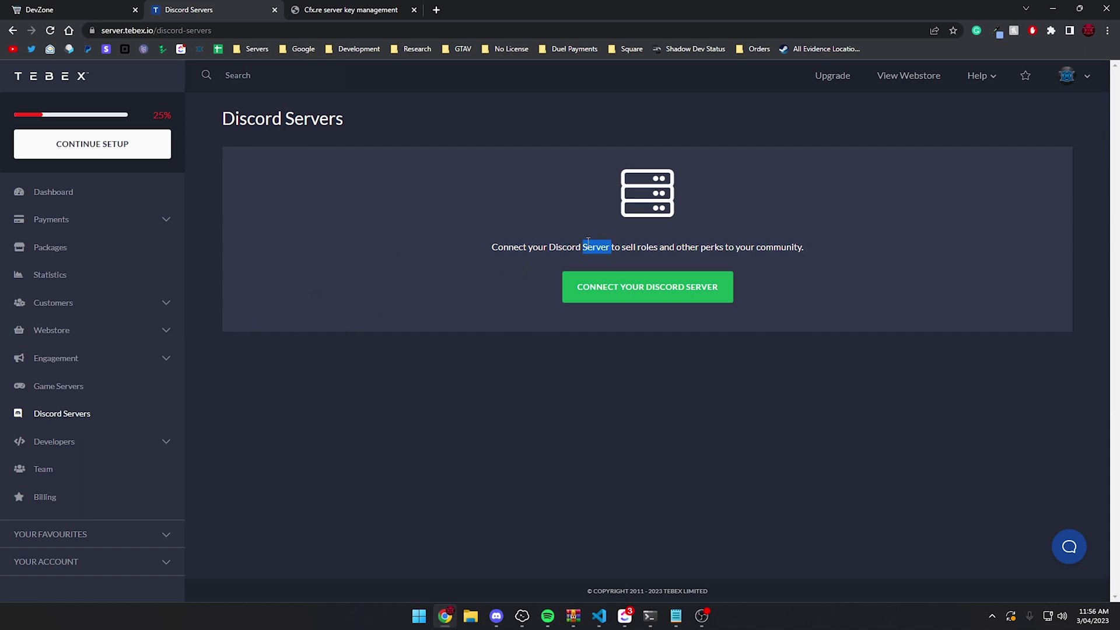
Copy the game server connection's secret key and switch to config.json in VS Code.
{"action": "left_click", "coordinate": [78, 389]}
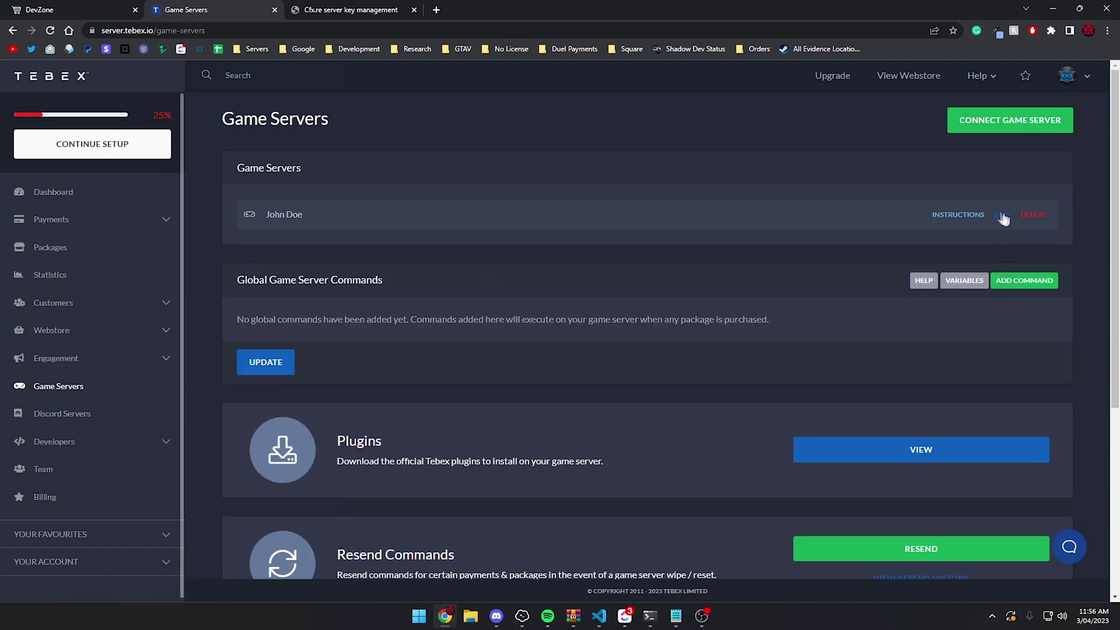
{"action": "left_click", "coordinate": [1000, 215]}
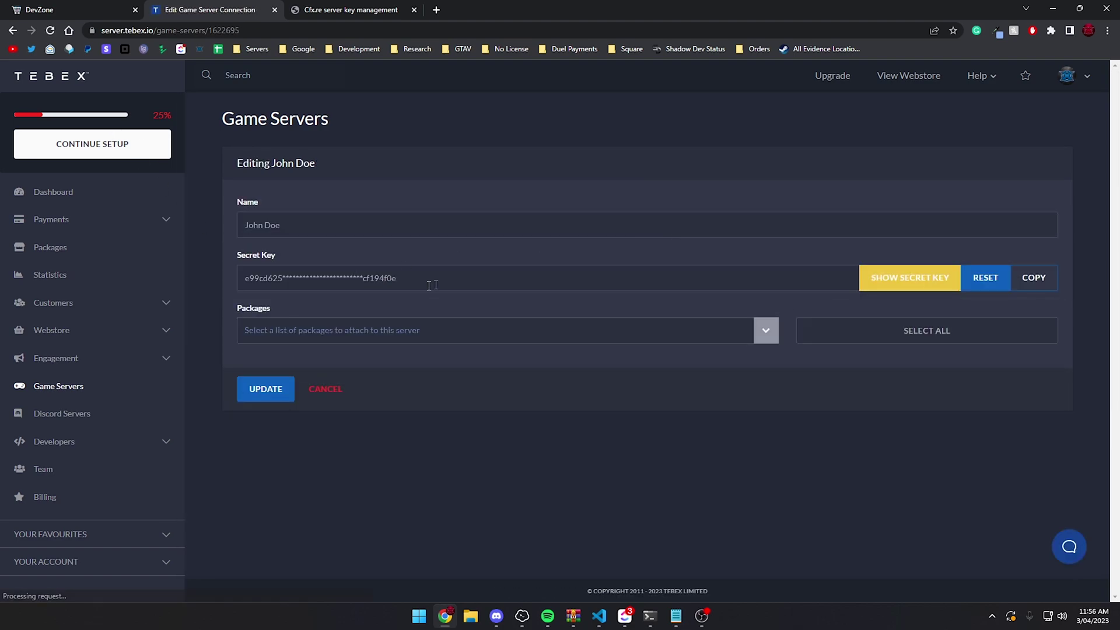
{"action": "left_click_drag", "start_coordinate": [414, 278], "coordinate": [222, 277]}
{"action": "left_click", "coordinate": [485, 279]}
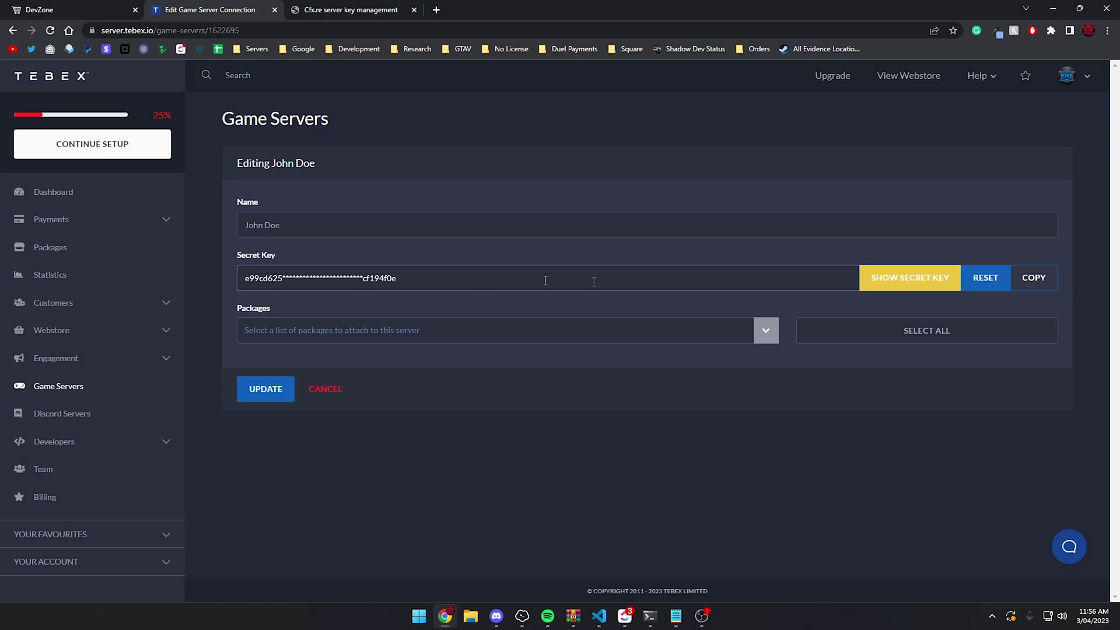
{"action": "left_click", "coordinate": [1042, 280]}
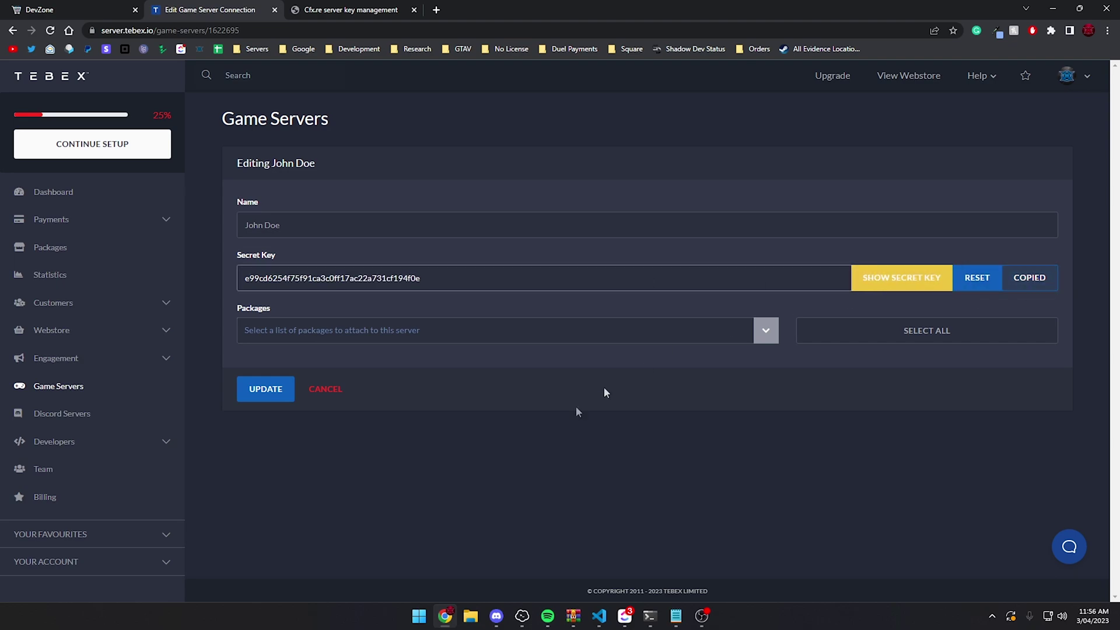
{"action": "left_click", "coordinate": [599, 616]}
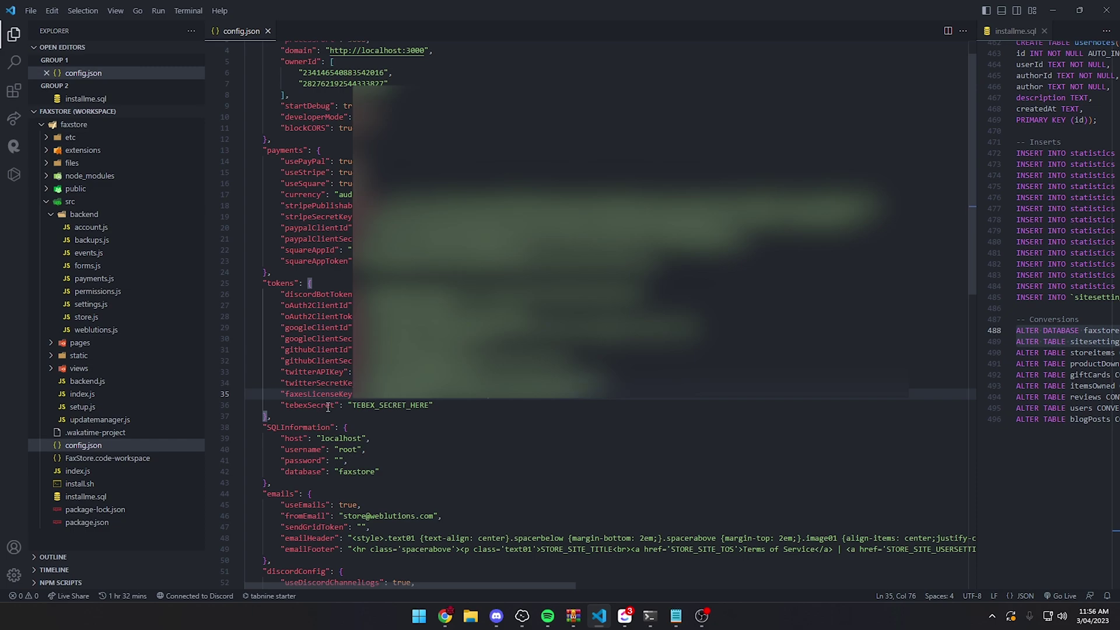
Replace TEBEX_SECRET_HERE in config.json with the copied secret key and save.
{"action": "double_click", "coordinate": [290, 405]}
{"action": "left_click", "coordinate": [303, 405]}
{"action": "double_click", "coordinate": [397, 405]}
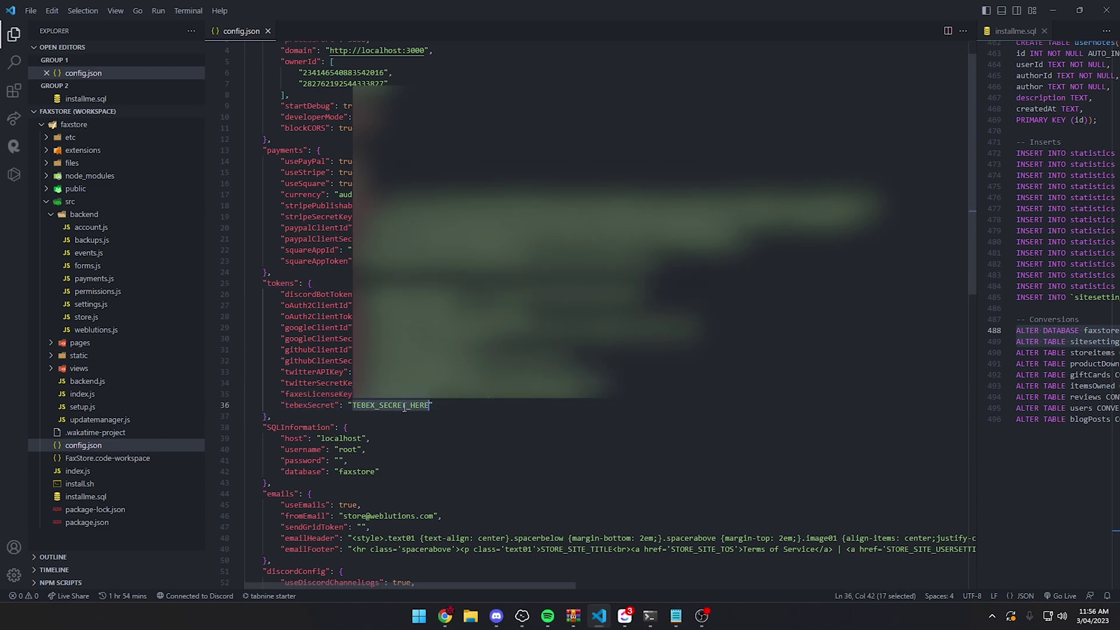
{"action": "key", "text": "ctrl+v"}
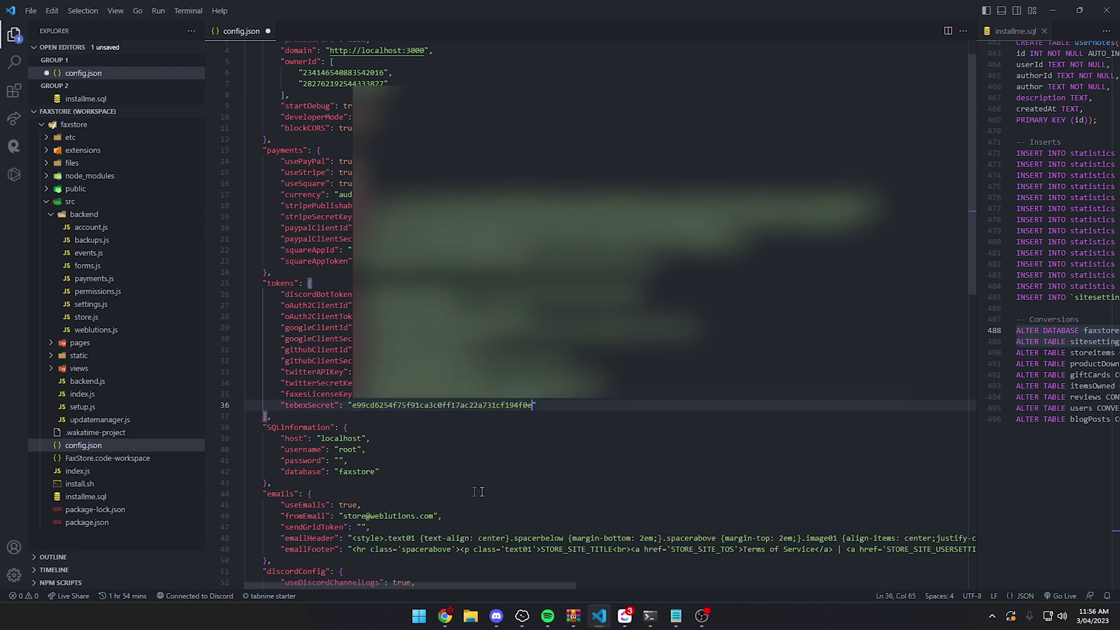
{"action": "key", "text": "ctrl+s"}
Restart FaxStore in PowerShell with clear and node ., then return to the browser.
{"action": "left_click", "coordinate": [1053, 10]}
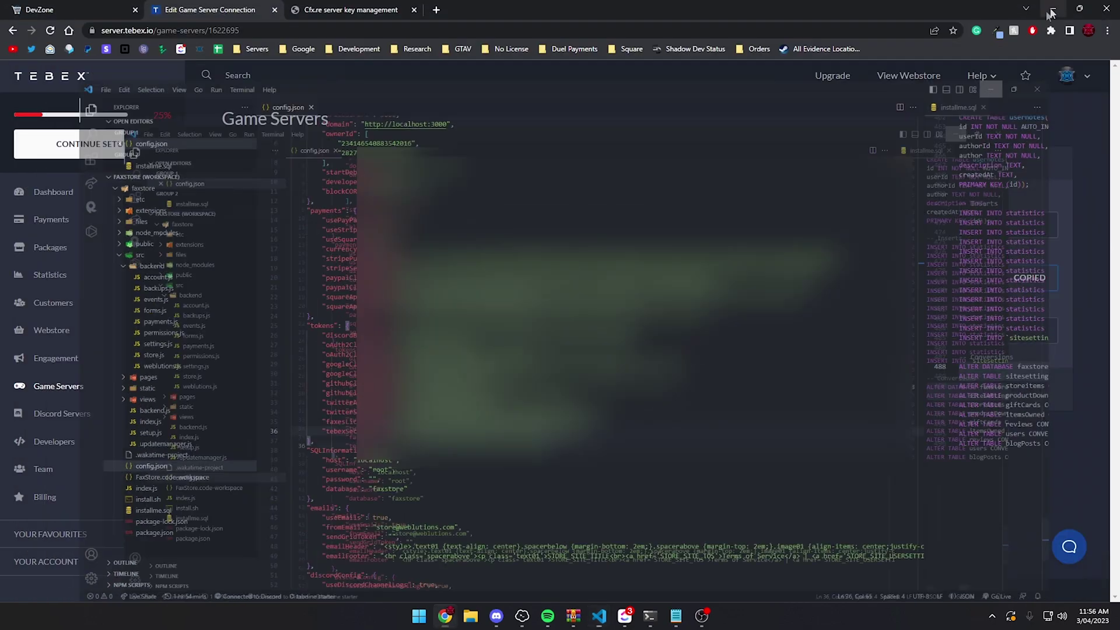
{"action": "left_click", "coordinate": [649, 616]}
{"action": "type", "text": "clear"}
{"action": "key", "text": "Return"}
{"action": "type", "text": "node ."}
{"action": "key", "text": "Return"}
{"action": "left_click", "coordinate": [40, 10]}
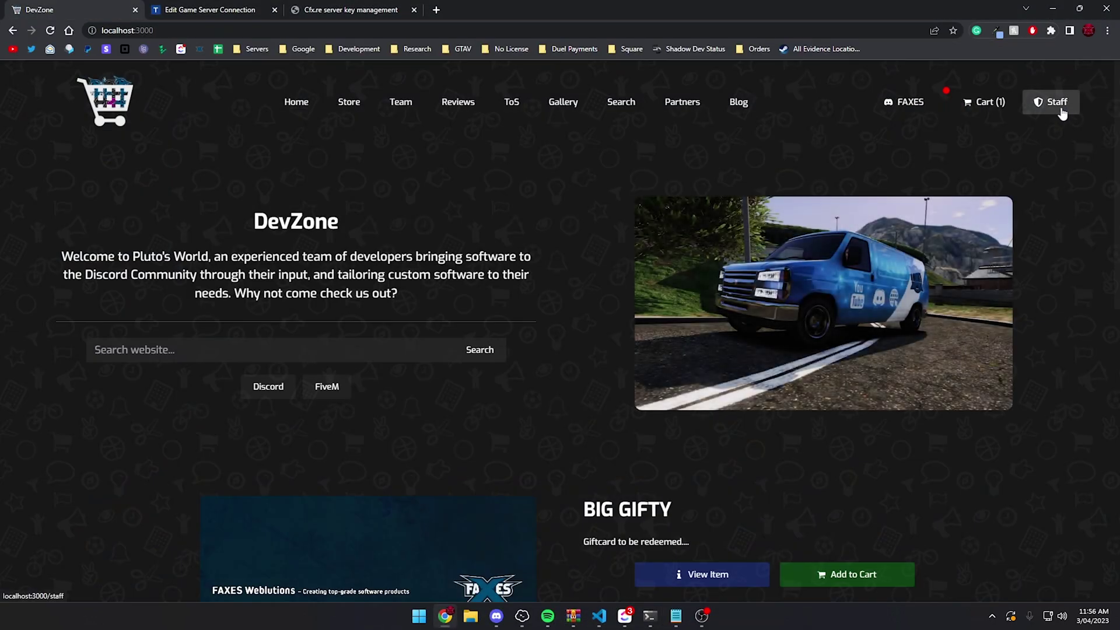
Open the Digital Paid listing editor and show its Options section.
{"action": "left_click", "coordinate": [350, 105]}
{"action": "scroll", "coordinate": [367, 160], "scroll_direction": "down", "scroll_amount": 1}
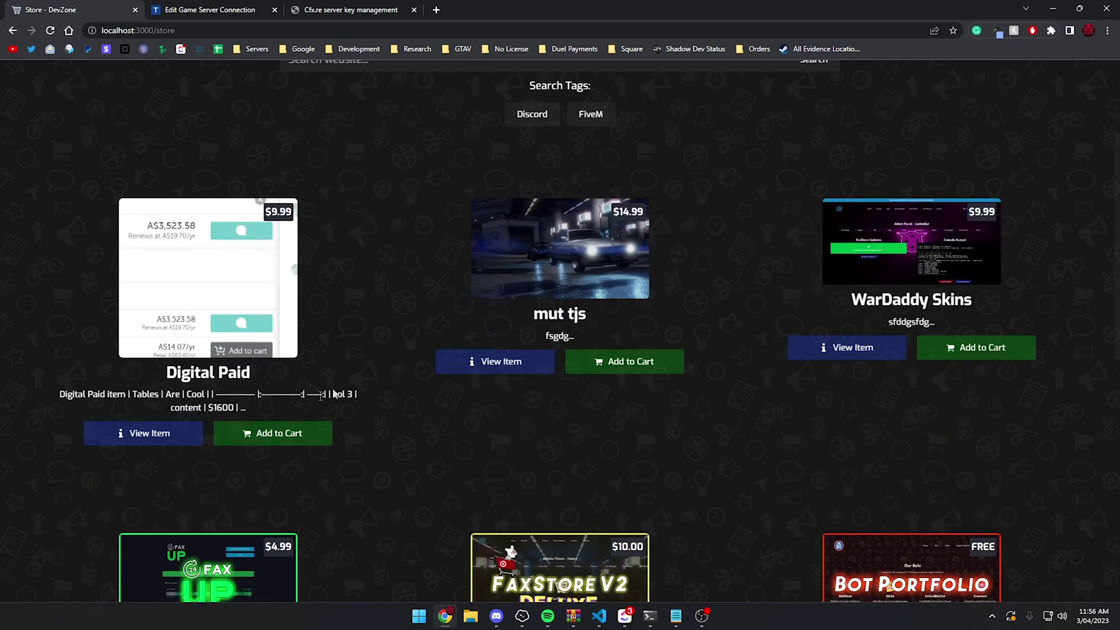
{"action": "left_click", "coordinate": [125, 433]}
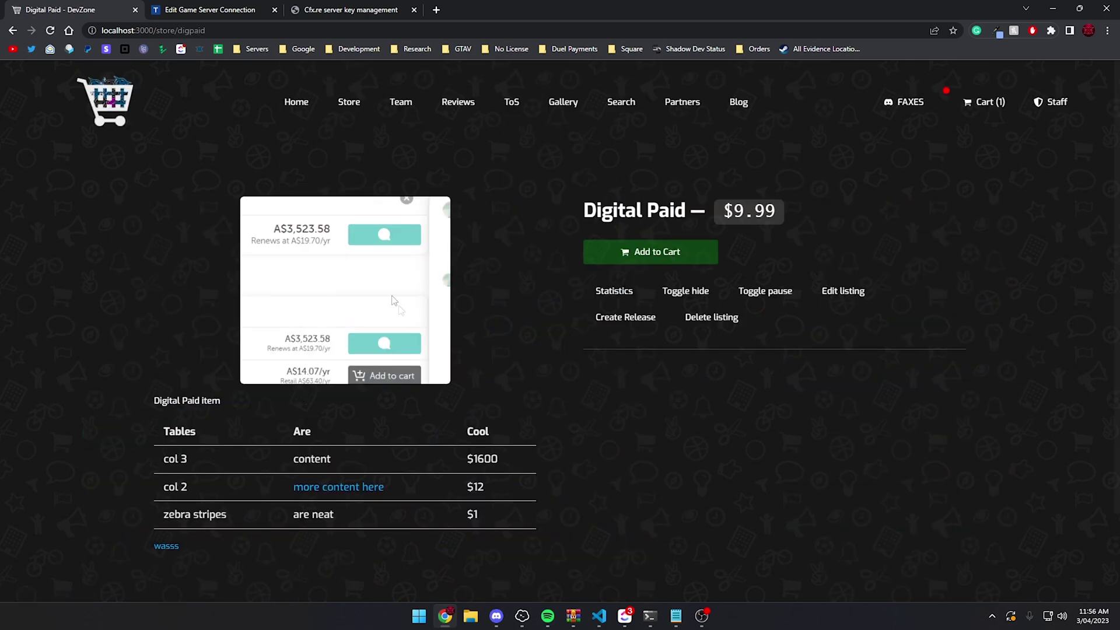
{"action": "left_click", "coordinate": [836, 293]}
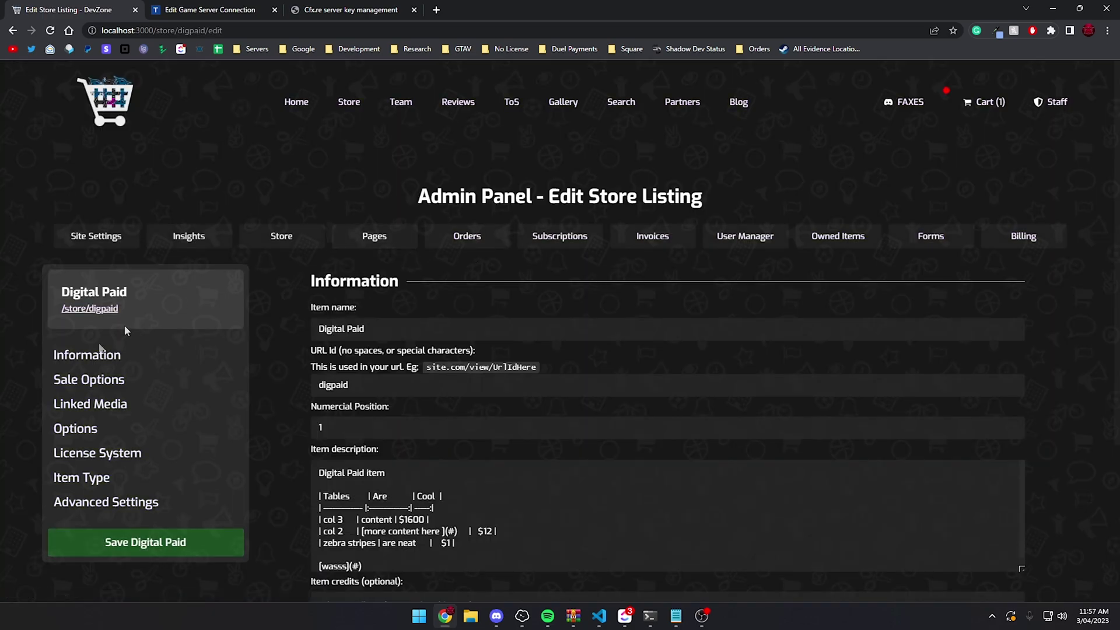
{"action": "left_click", "coordinate": [99, 440]}
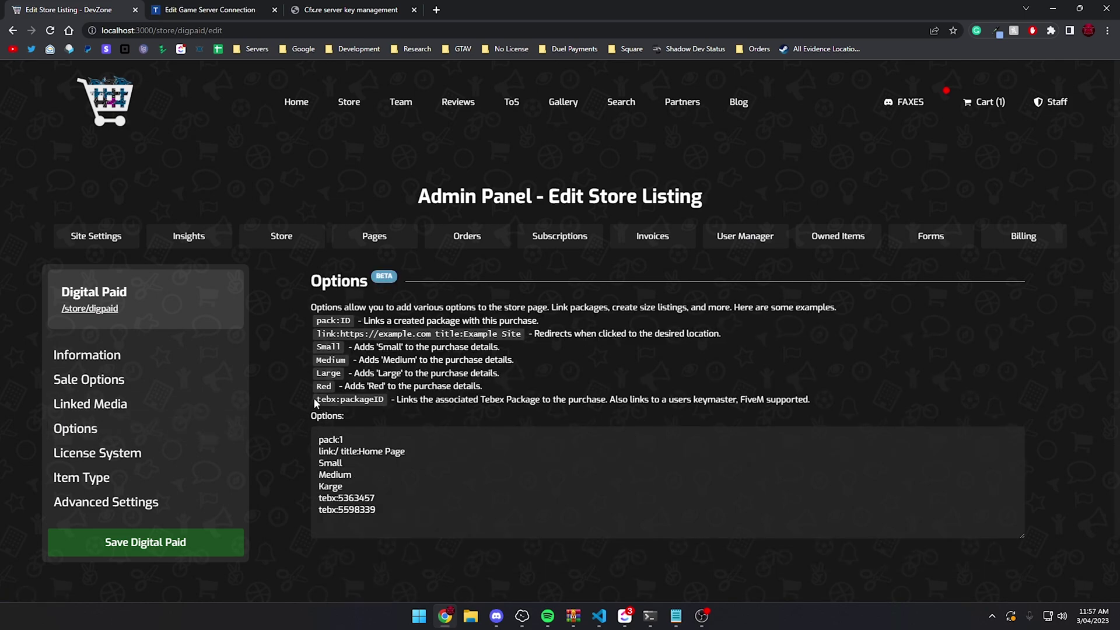
Replace the listing options with tebx:packageID, select packageID, then open Tebex Packages.
{"action": "left_click_drag", "start_coordinate": [315, 399], "coordinate": [397, 402]}
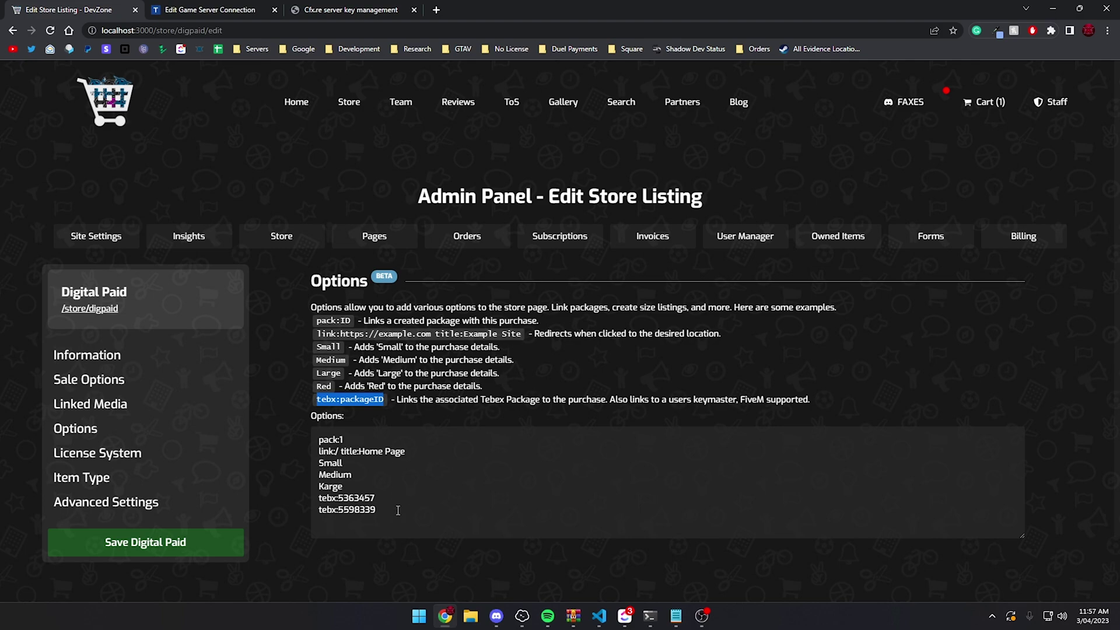
{"action": "left_click_drag", "start_coordinate": [401, 512], "coordinate": [296, 428]}
{"action": "key", "text": "BackSpace"}
{"action": "left_click_drag", "start_coordinate": [383, 406], "coordinate": [316, 400]}
{"action": "key", "text": "ctrl+c"}
{"action": "left_click", "coordinate": [328, 461]}
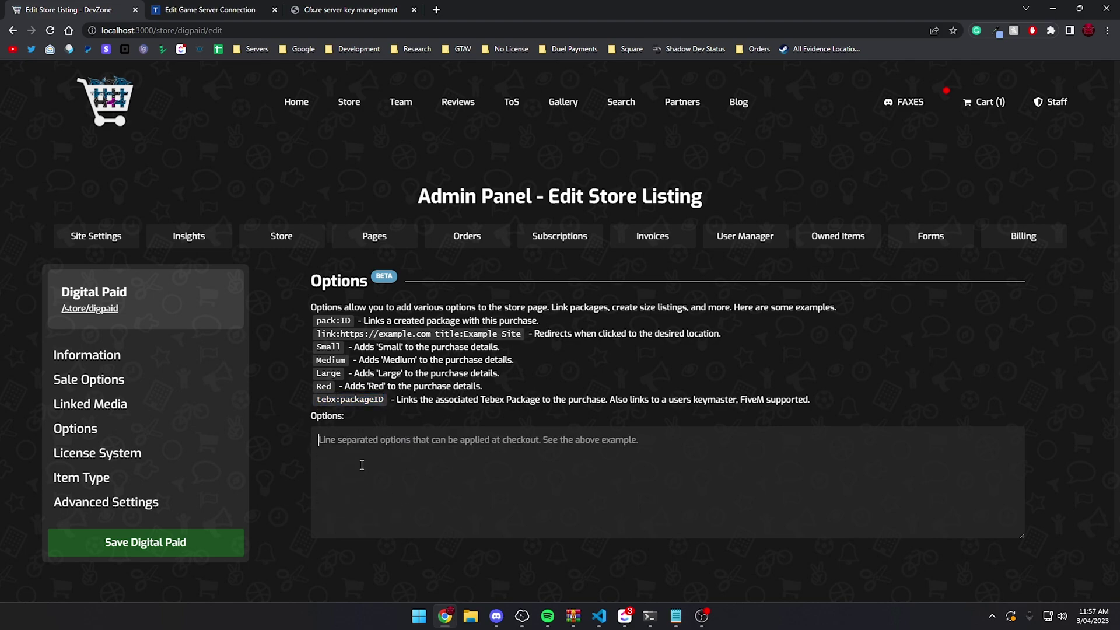
{"action": "key", "text": "ctrl+v"}
{"action": "double_click", "coordinate": [330, 439]}
{"action": "left_click", "coordinate": [338, 444]}
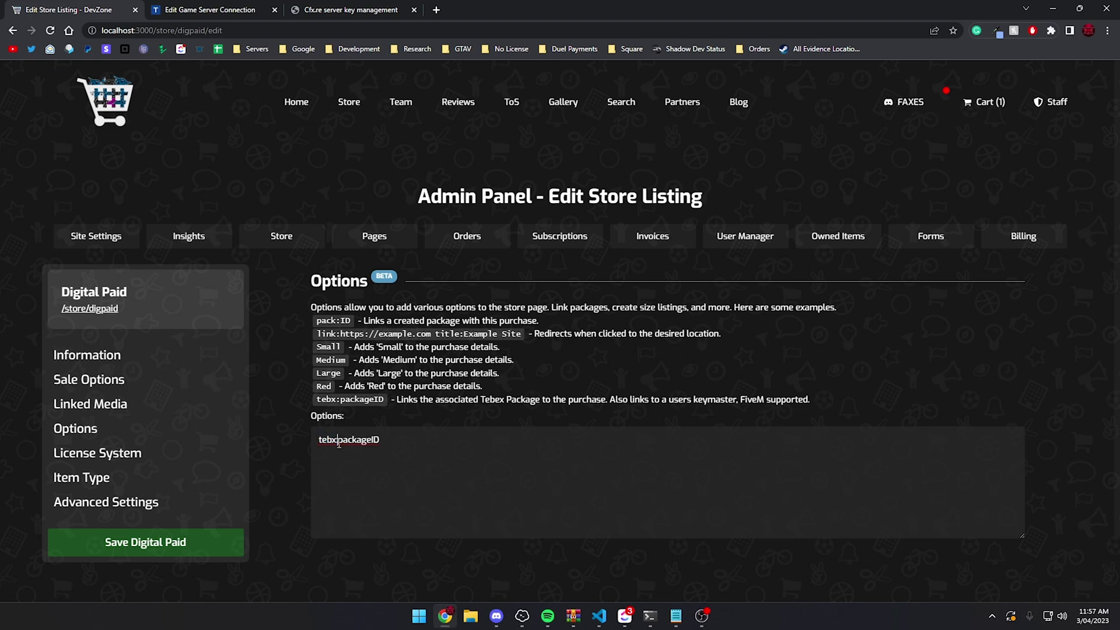
{"action": "double_click", "coordinate": [377, 439]}
{"action": "left_click", "coordinate": [204, 9]}
{"action": "left_click", "coordinate": [64, 253]}
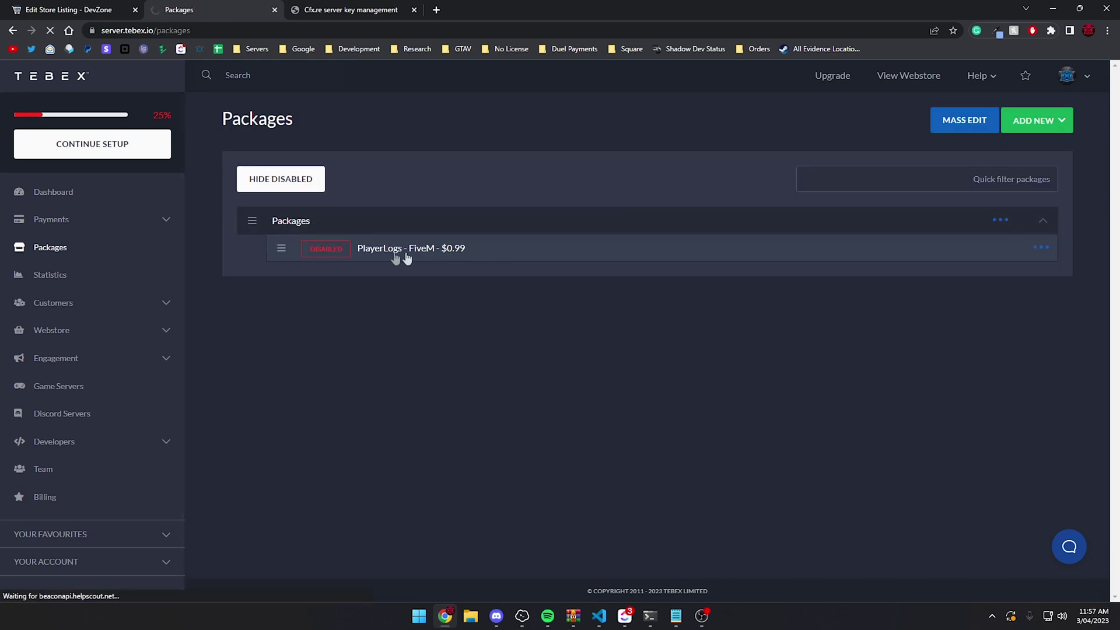
Open the PlayerLogs - FiveM package and copy its ID 5611408 from the address bar.
{"action": "left_click", "coordinate": [420, 257]}
{"action": "double_click", "coordinate": [234, 30]}
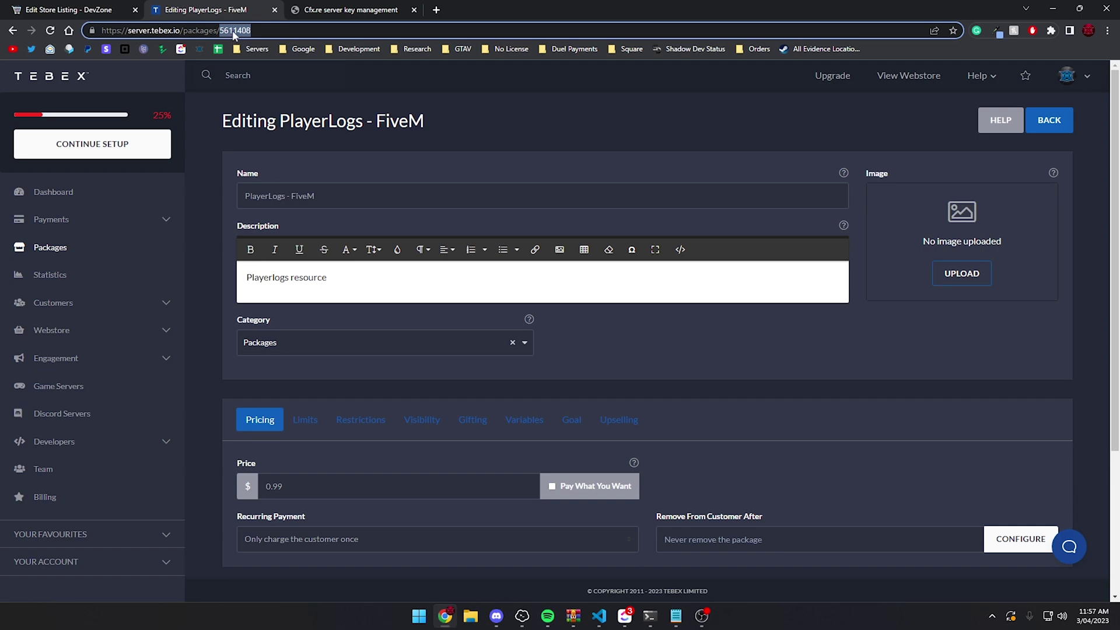
{"action": "scroll", "coordinate": [464, 380], "scroll_direction": "down", "scroll_amount": 3}
{"action": "scroll", "coordinate": [463, 376], "scroll_direction": "up", "scroll_amount": 3}
Make the listing option tebx:5611408, keep Item Type Digital Paid, and save the listing.
{"action": "left_click", "coordinate": [353, 7]}
{"action": "left_click", "coordinate": [63, 7]}
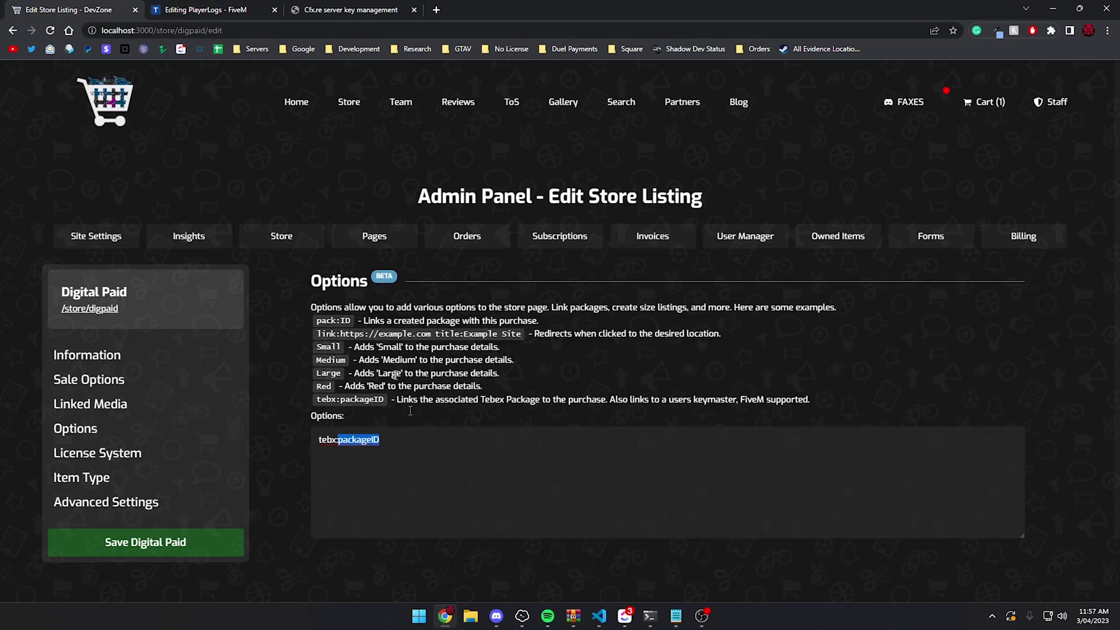
{"action": "key", "text": "ctrl+v"}
{"action": "left_click", "coordinate": [113, 482]}
{"action": "left_click", "coordinate": [401, 331]}
{"action": "left_click", "coordinate": [360, 348]}
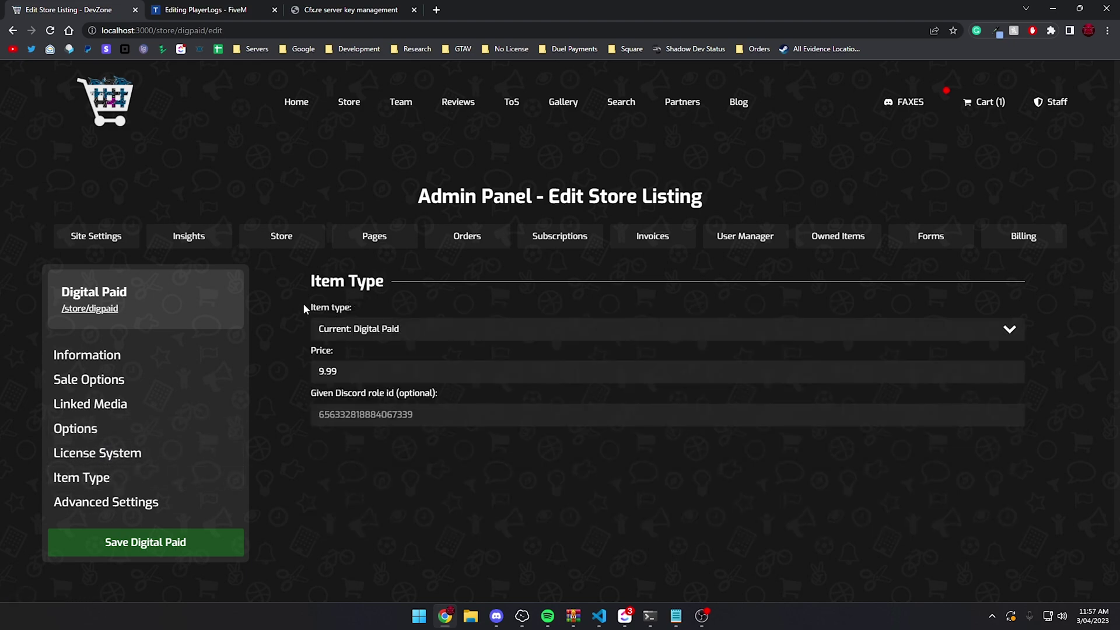
{"action": "left_click", "coordinate": [157, 542]}
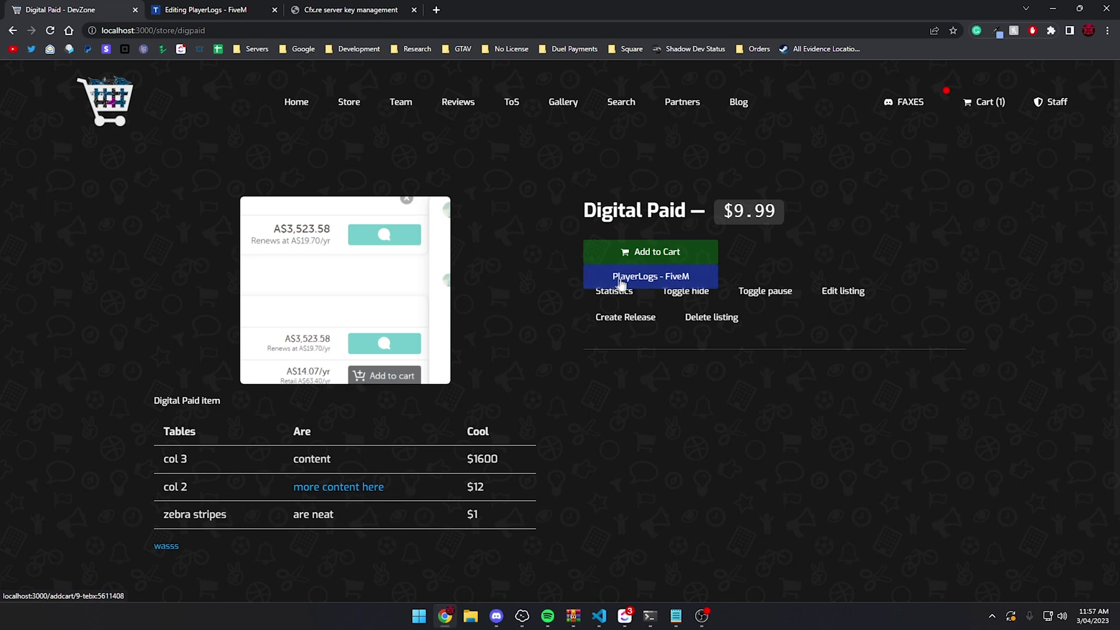
Check the Tebex package name 'PlayerLogs - FiveM' in the package editor.
{"action": "left_click", "coordinate": [220, 10]}
{"action": "left_click_drag", "start_coordinate": [317, 196], "coordinate": [236, 190]}
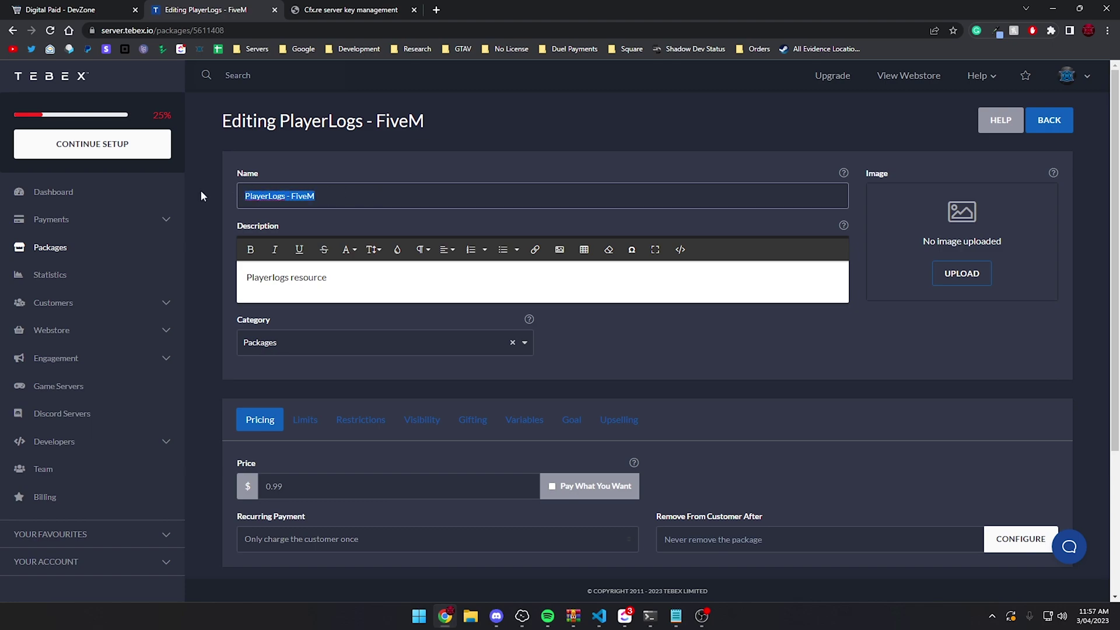
{"action": "double_click", "coordinate": [309, 197]}
{"action": "key", "text": "ctrl+a"}
{"action": "key", "text": "ctrl+shift+Tab"}
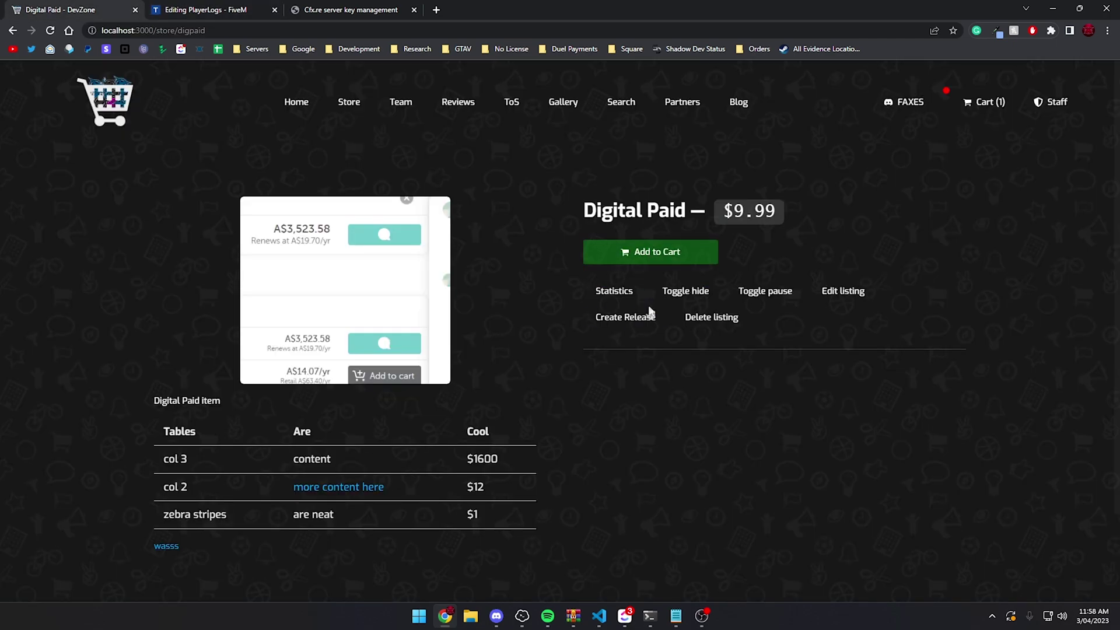
Put PlayerLogs - FiveM alone in the cart, enter the FiveM username, accept terms and pay by card.
{"action": "left_click", "coordinate": [633, 279]}
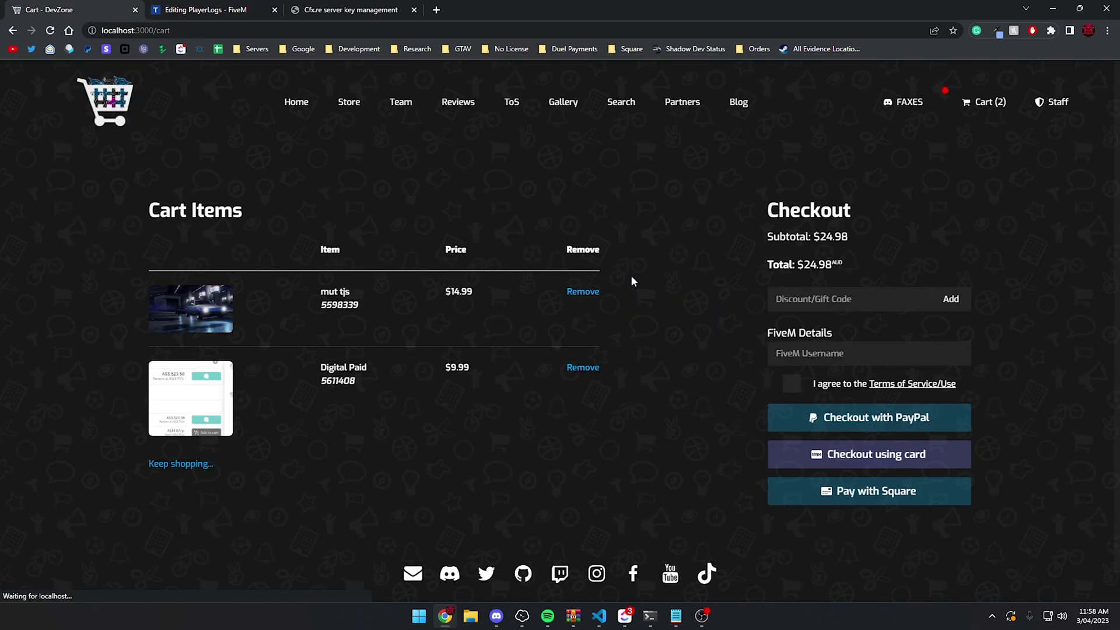
{"action": "left_click", "coordinate": [585, 291]}
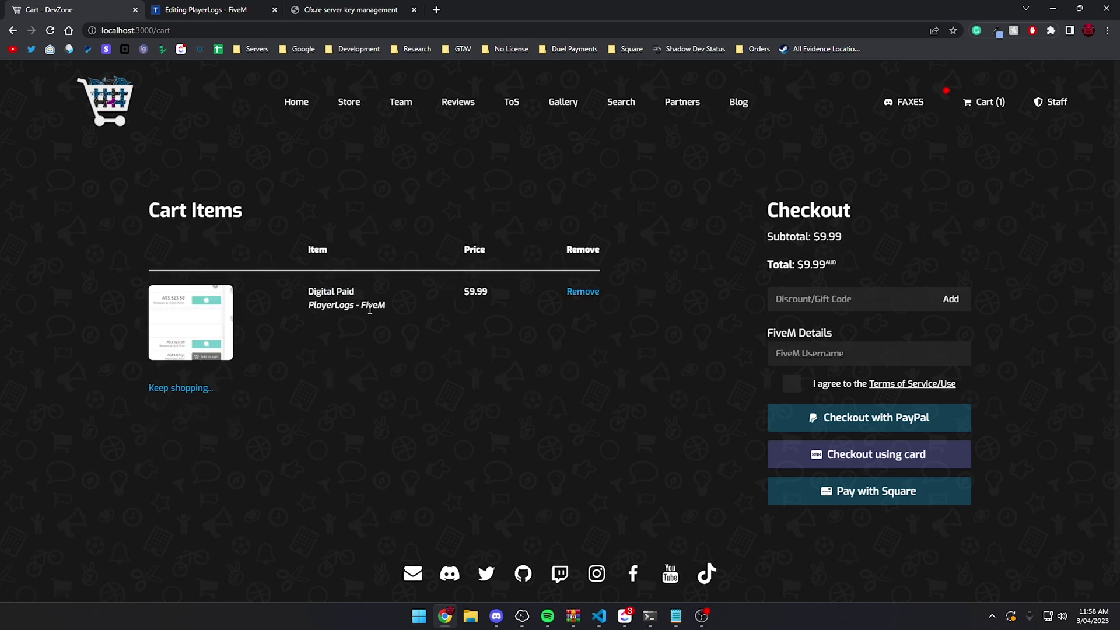
{"action": "mouse_move", "coordinate": [306, 309]}
{"action": "left_mouse_down"}
{"action": "mouse_move", "coordinate": [390, 302]}
{"action": "mouse_move", "coordinate": [410, 317]}
{"action": "mouse_move", "coordinate": [311, 310]}
{"action": "left_mouse_up"}
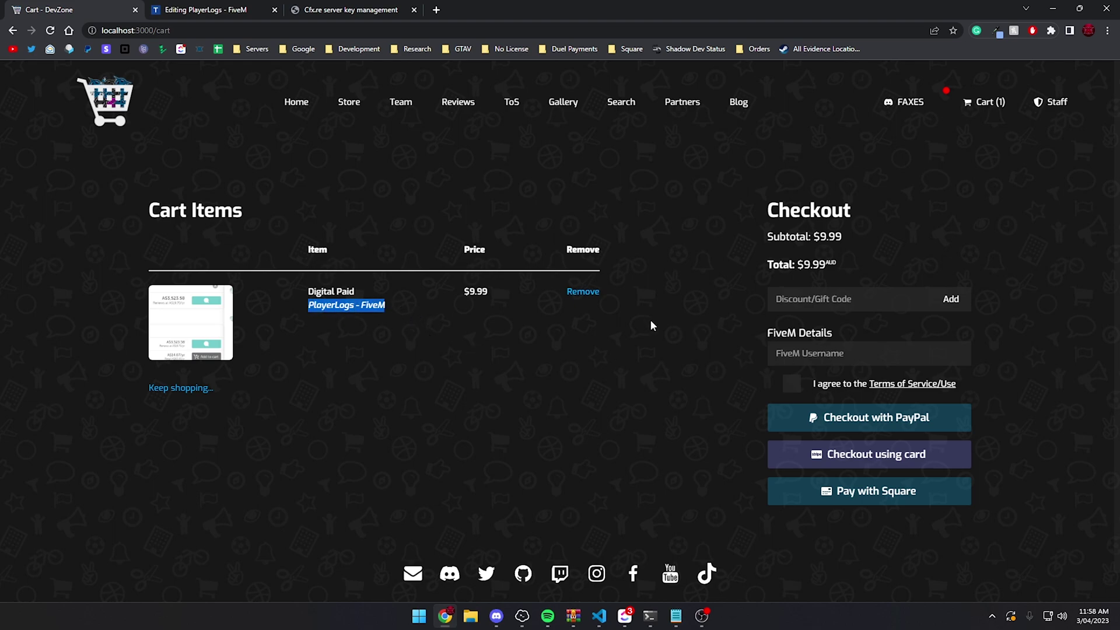
{"action": "left_click", "coordinate": [814, 355]}
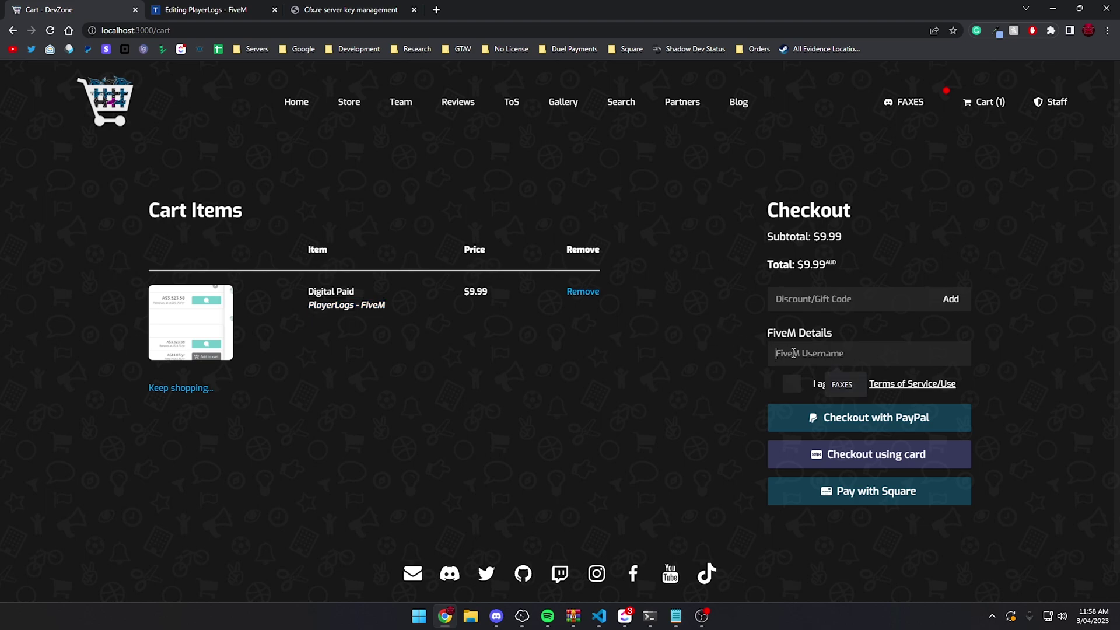
{"action": "type", "text": "FAXES"}
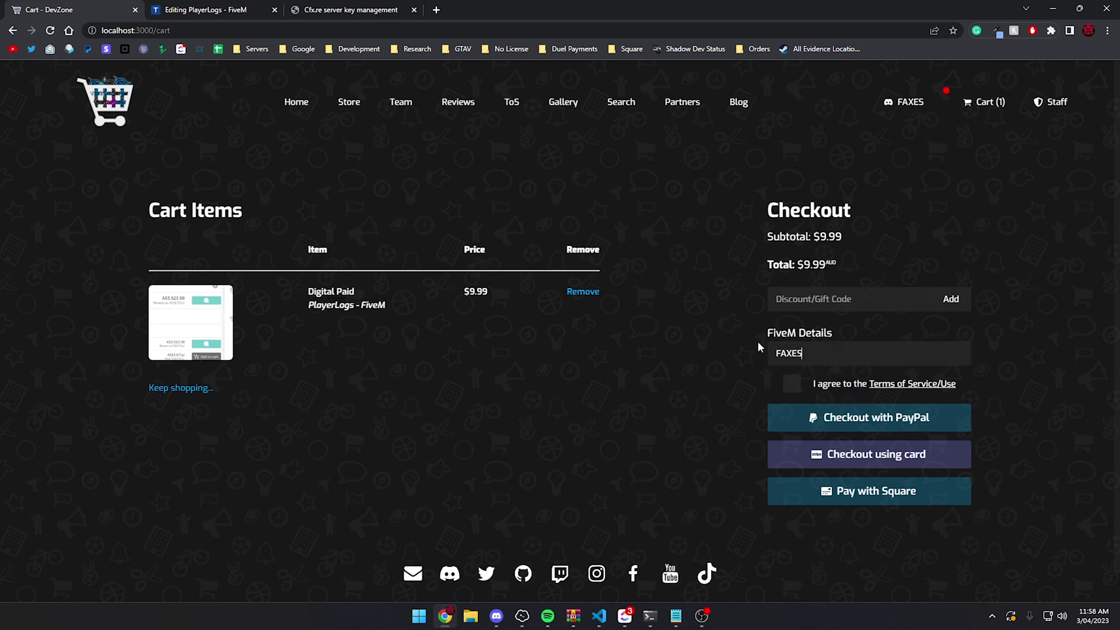
{"action": "left_click", "coordinate": [792, 384]}
{"action": "left_click", "coordinate": [865, 454]}
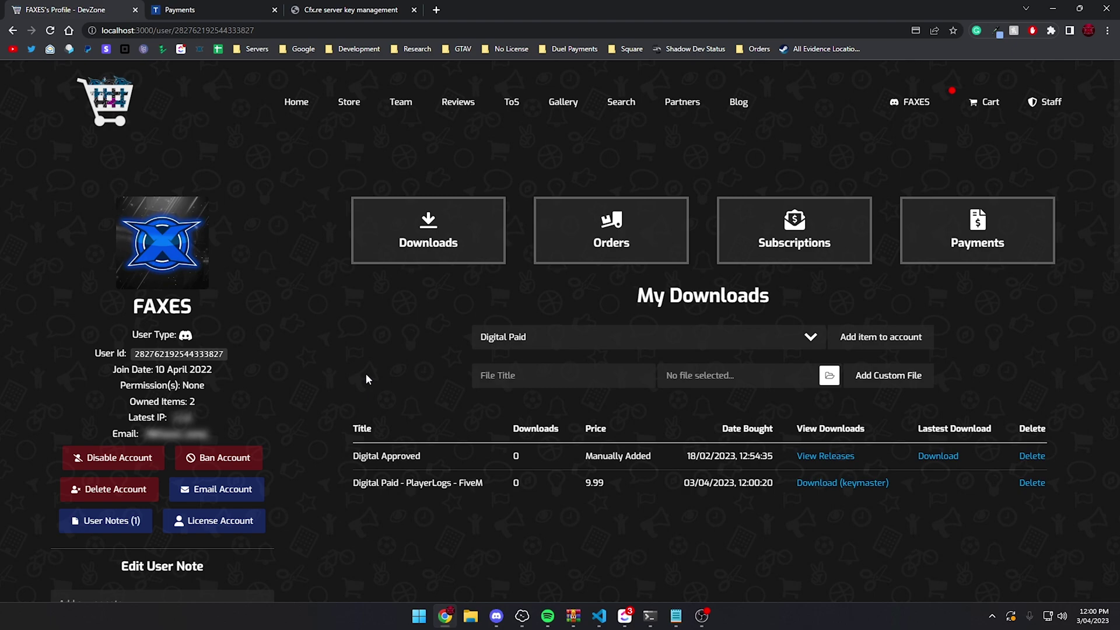
Review the Digital Paid - PlayerLogs - FiveM download row and follow its keymaster link.
{"action": "left_click_drag", "start_coordinate": [368, 483], "coordinate": [408, 486]}
{"action": "left_click", "coordinate": [394, 484]}
{"action": "left_click", "coordinate": [484, 490]}
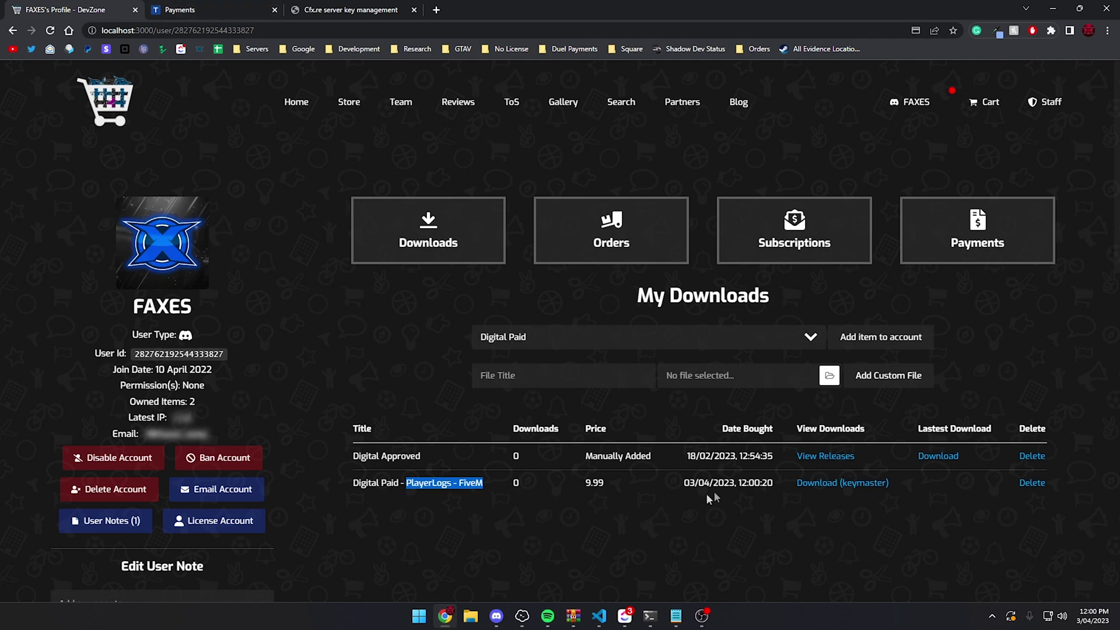
{"action": "left_click", "coordinate": [813, 484]}
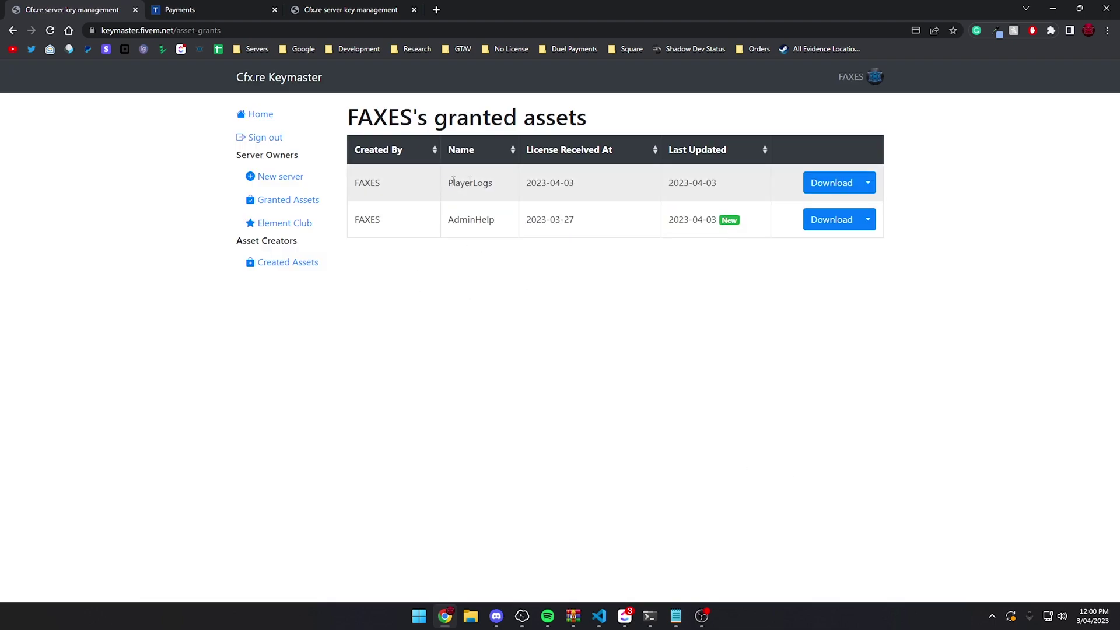
Download Playerlogs.pack.zip from the PlayerLogs grant, close the archive, and return to Tebex Payments.
{"action": "left_click_drag", "start_coordinate": [461, 183], "coordinate": [730, 192]}
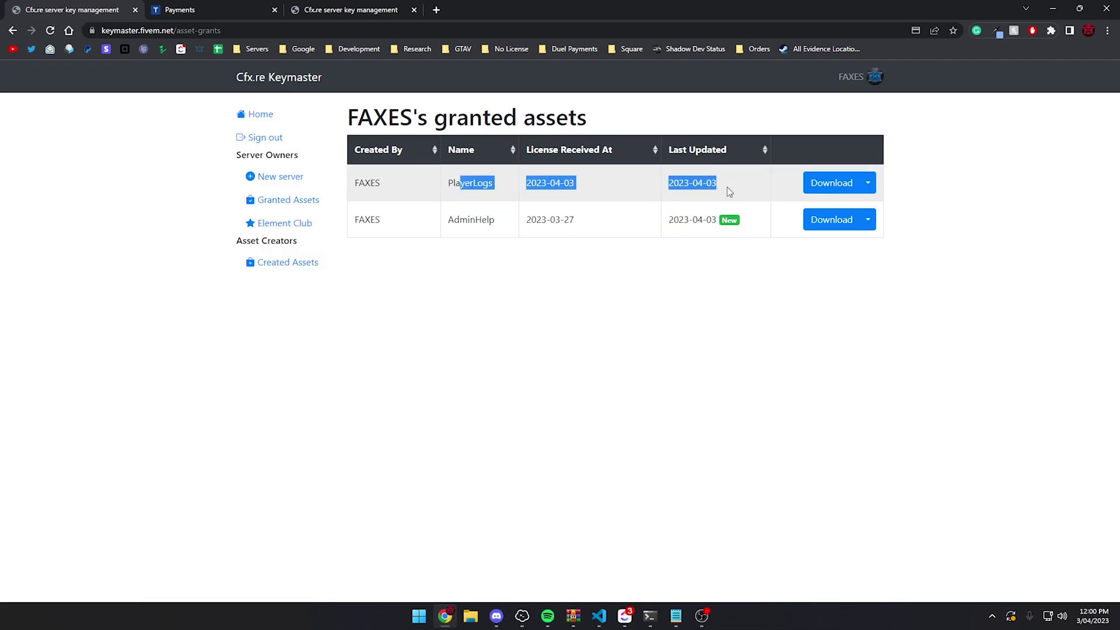
{"action": "left_click", "coordinate": [847, 184]}
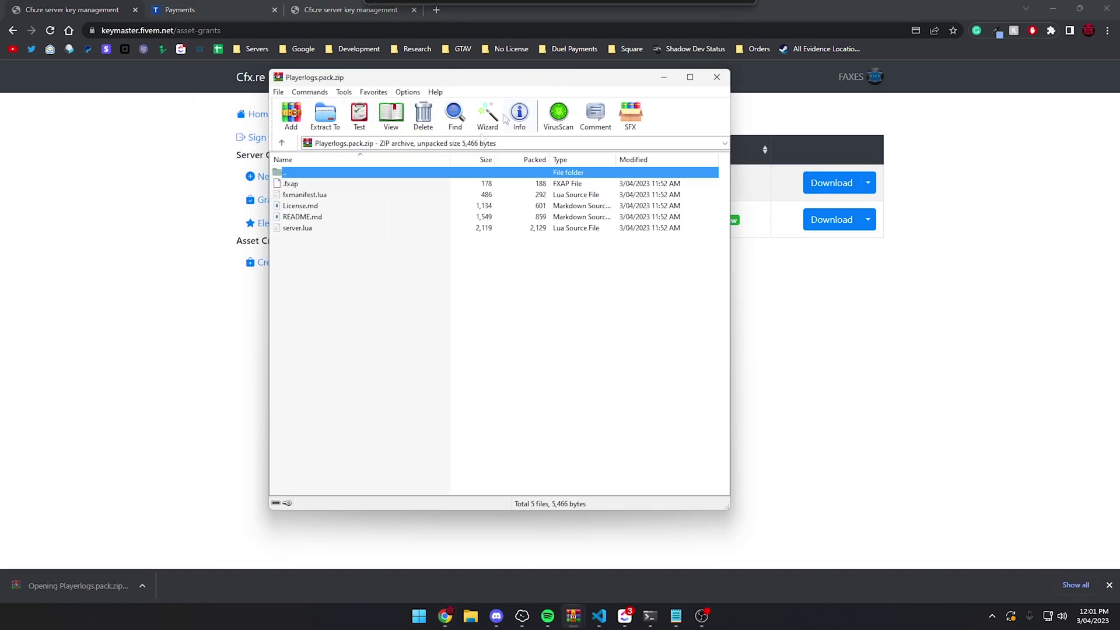
{"action": "left_click", "coordinate": [717, 77]}
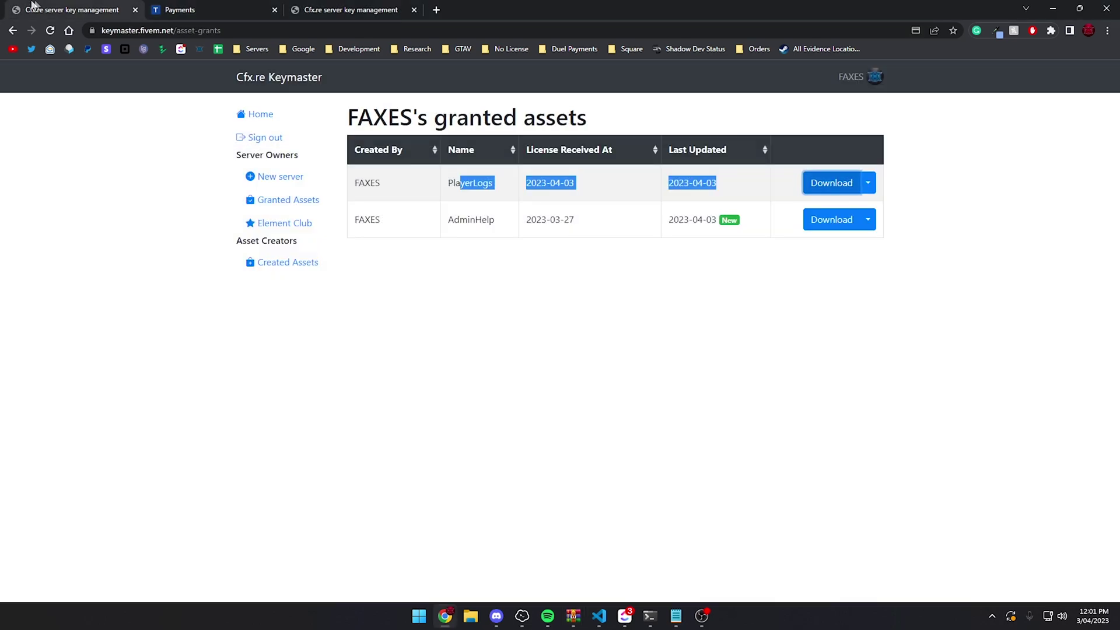
{"action": "left_click", "coordinate": [233, 9]}
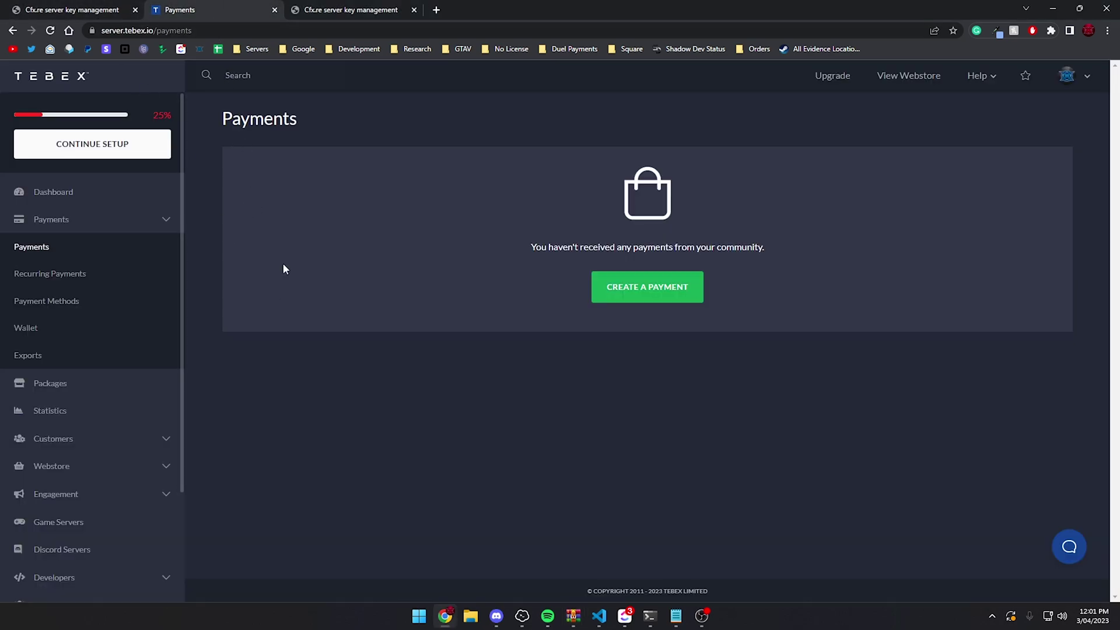
Refresh Payments, open the new $0.00 PlayerLogs - FiveM payment, and revoke its FiveM asset.
{"action": "left_click", "coordinate": [50, 259]}
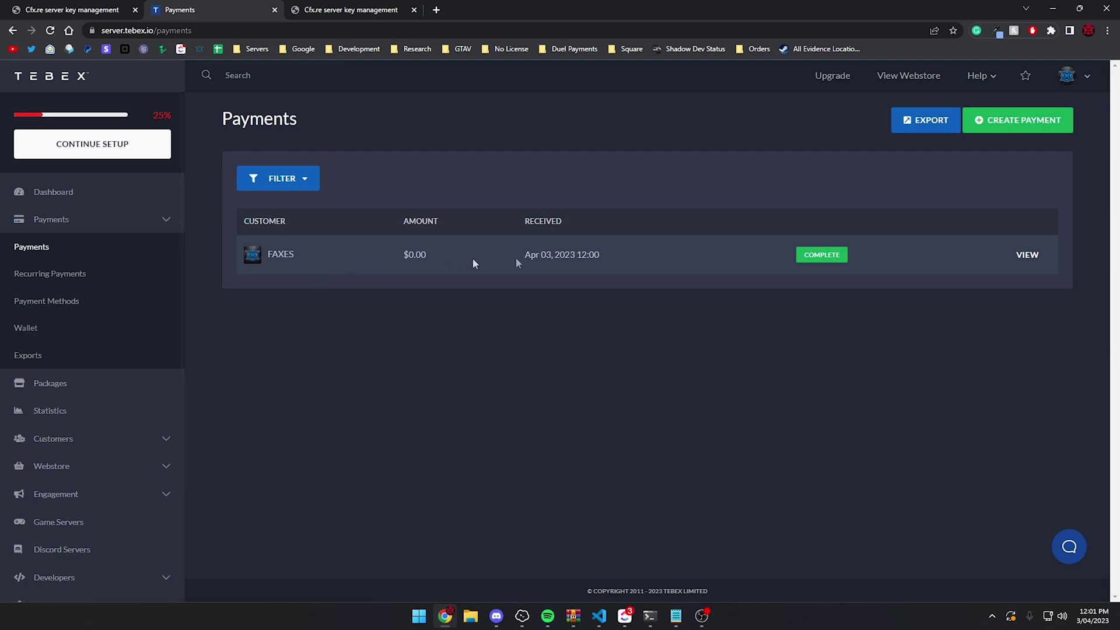
{"action": "left_click", "coordinate": [451, 262]}
{"action": "scroll", "coordinate": [583, 274], "scroll_direction": "down", "scroll_amount": 6}
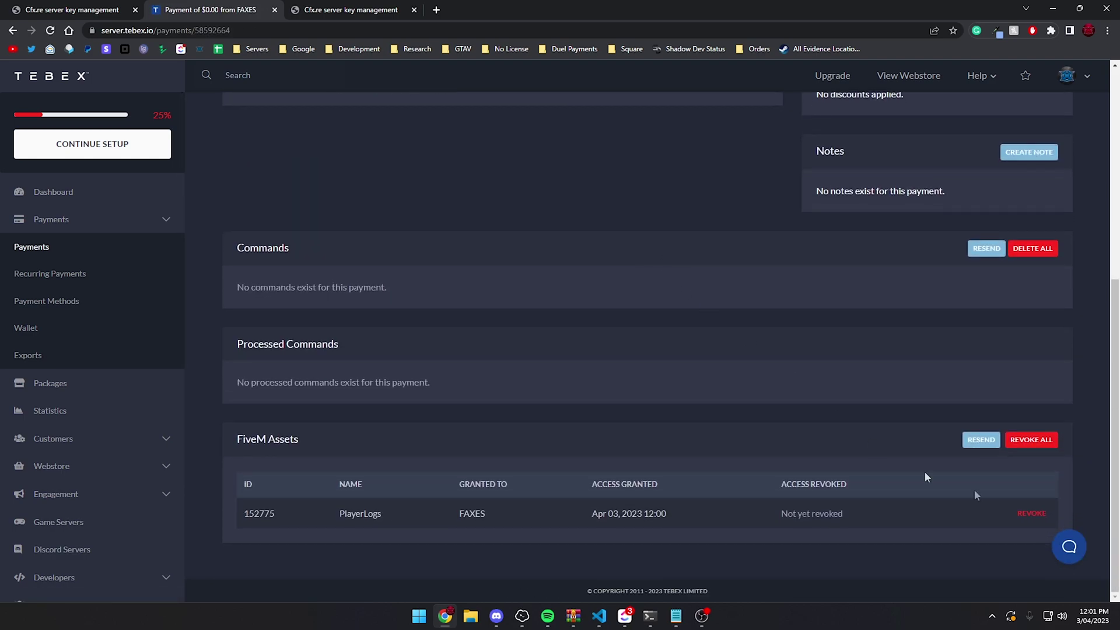
{"action": "left_click", "coordinate": [1032, 516]}
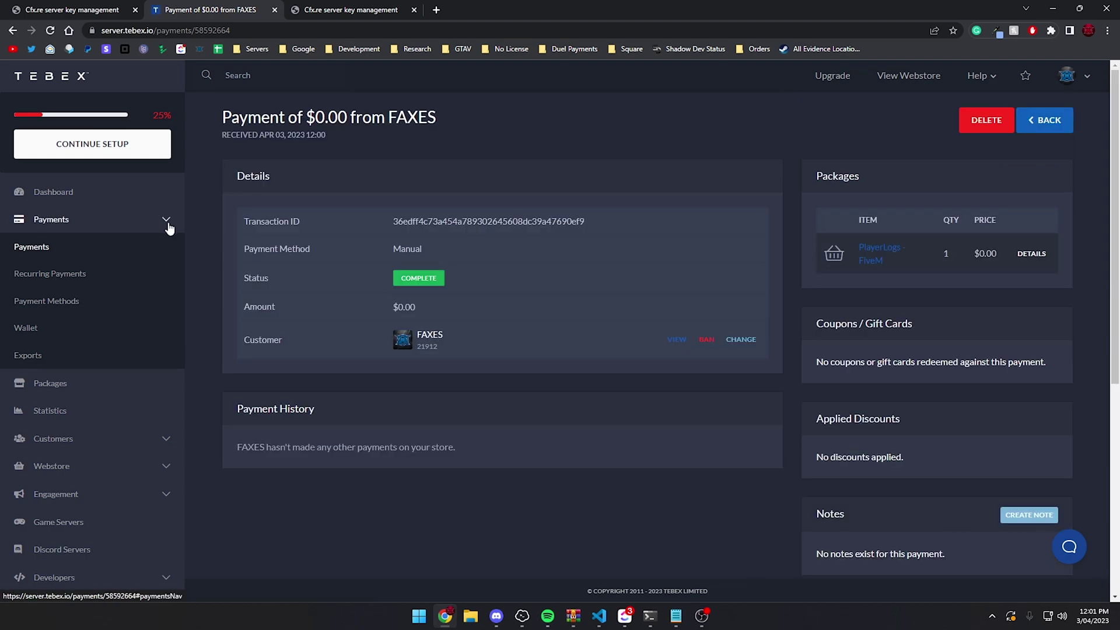